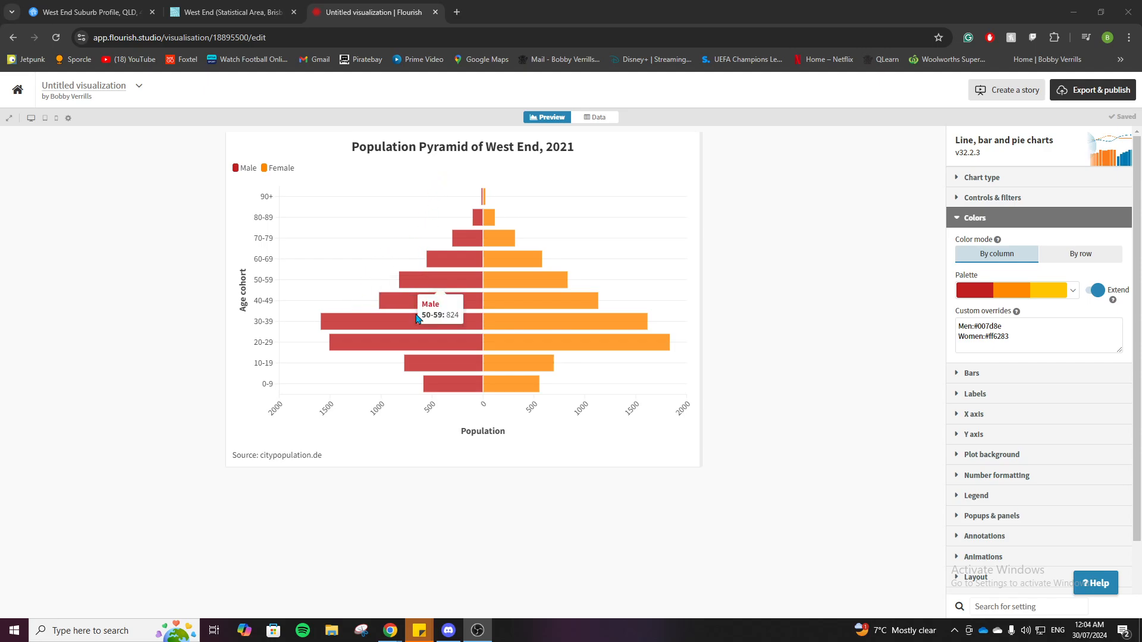
Switch to the Canvas lesson page to read its Population Pyramid section, and return to the Flourish chart window
{"action": "mouse_move", "coordinate": [397, 636]}
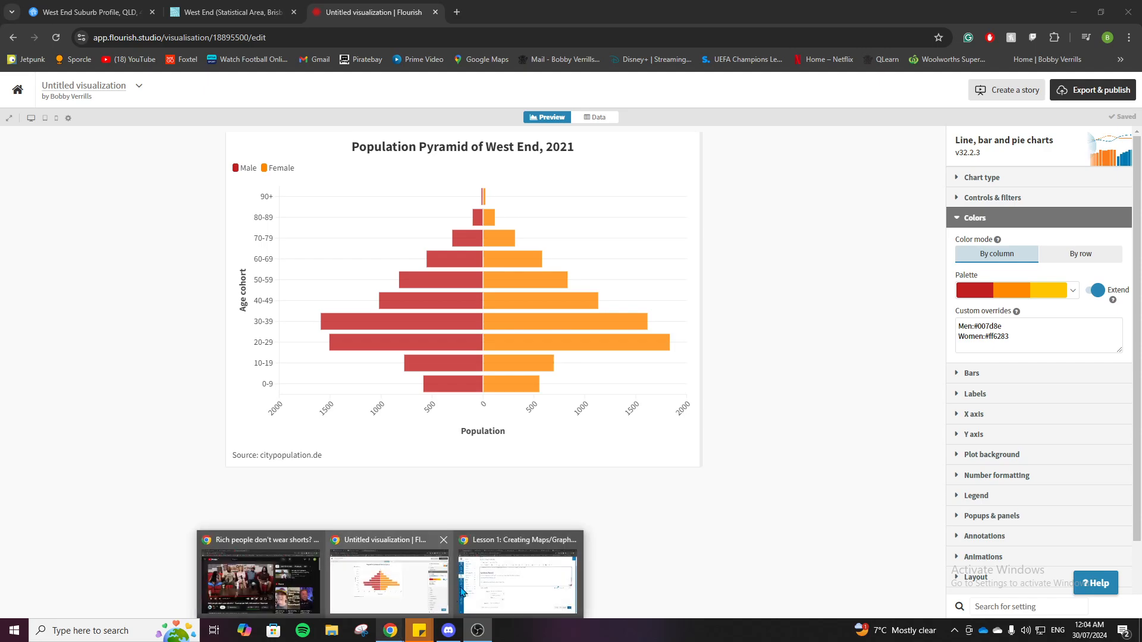
{"action": "left_click", "coordinate": [482, 578]}
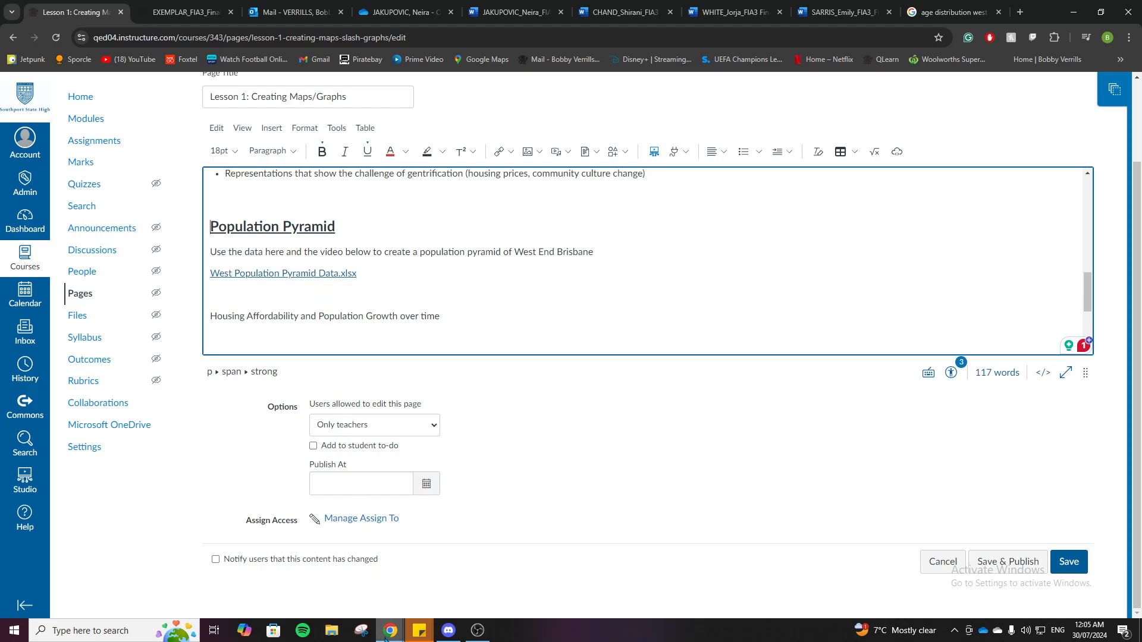
{"action": "mouse_move", "coordinate": [389, 622]}
{"action": "left_click", "coordinate": [386, 592]}
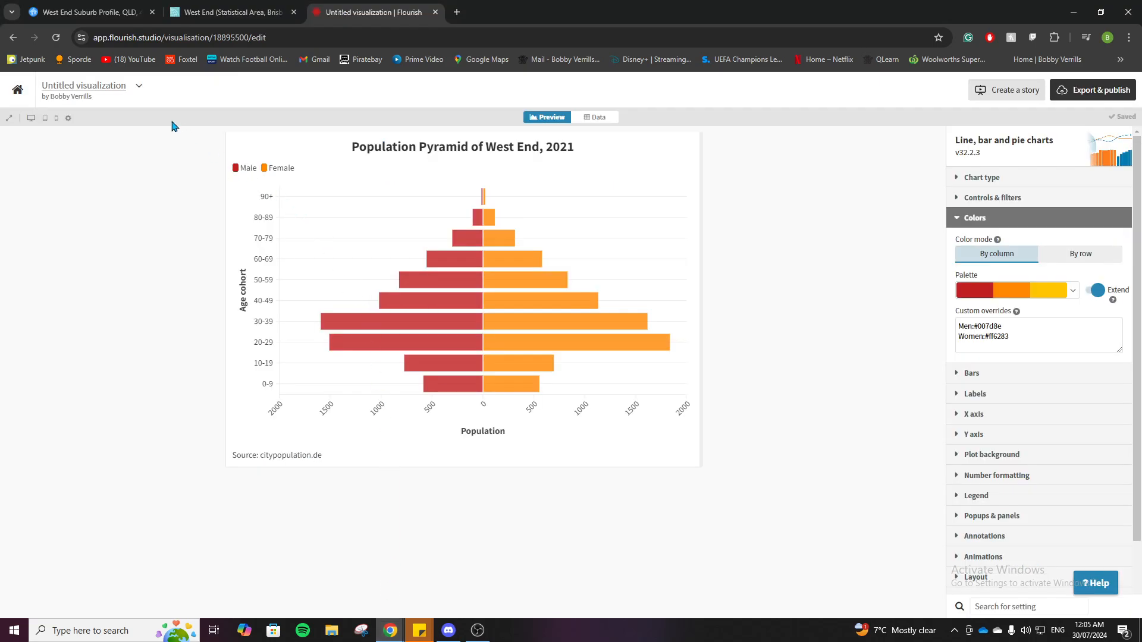
Search the web for flourish in a new browser tab and open the Flourish data visualization site
{"action": "left_click", "coordinate": [456, 12]}
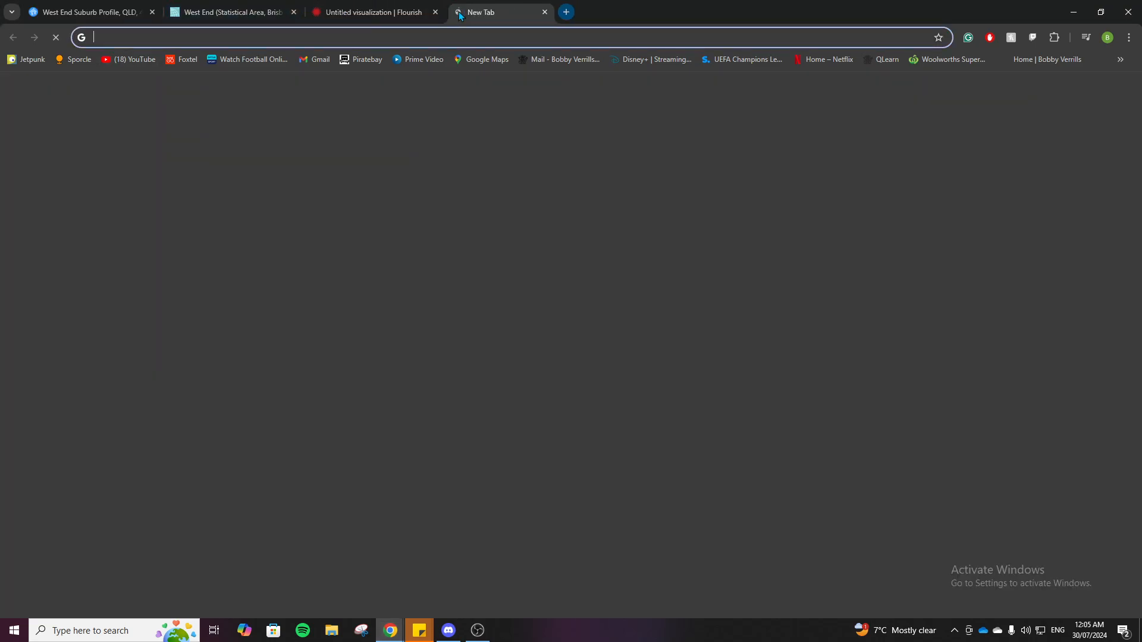
{"action": "type", "text": "flouri"}
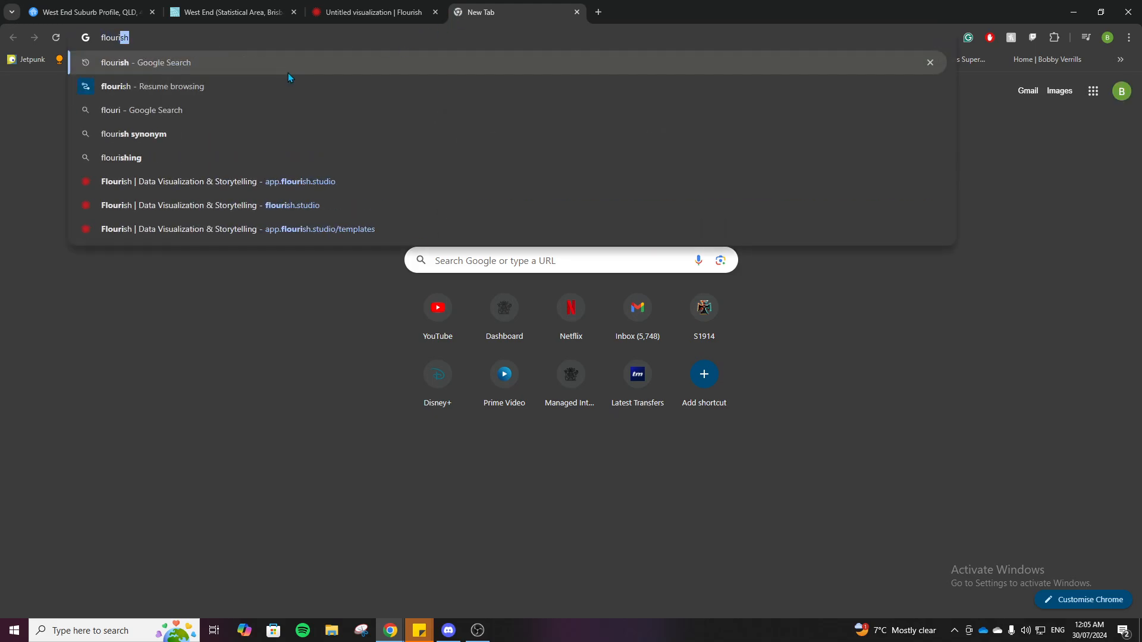
{"action": "left_click", "coordinate": [251, 84]}
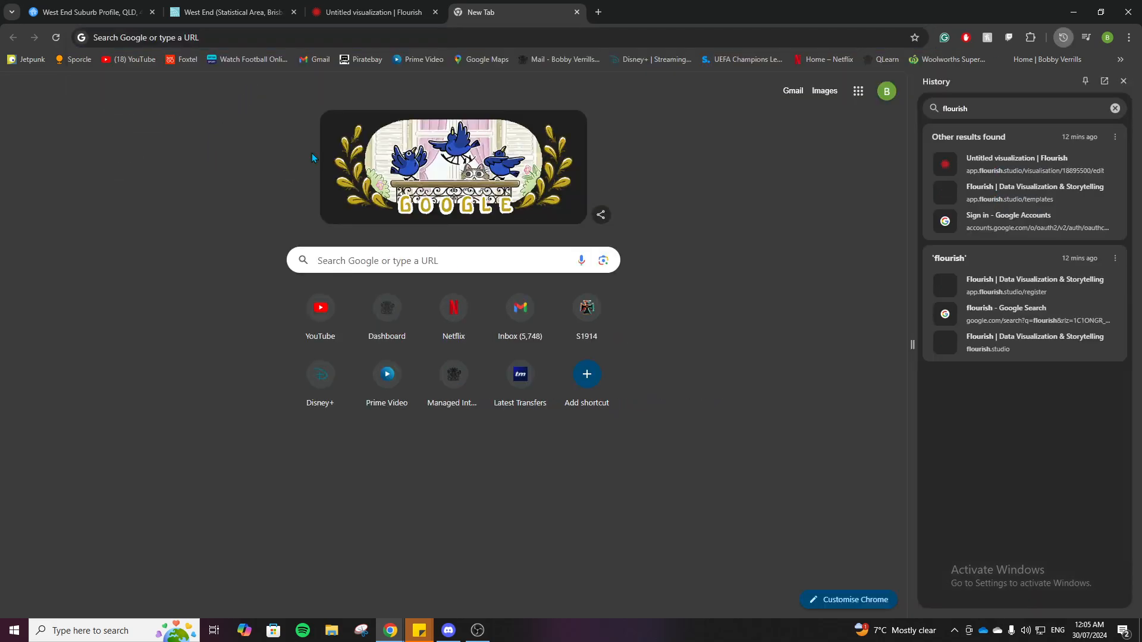
{"action": "left_click", "coordinate": [1116, 107]}
{"action": "left_click", "coordinate": [174, 34]}
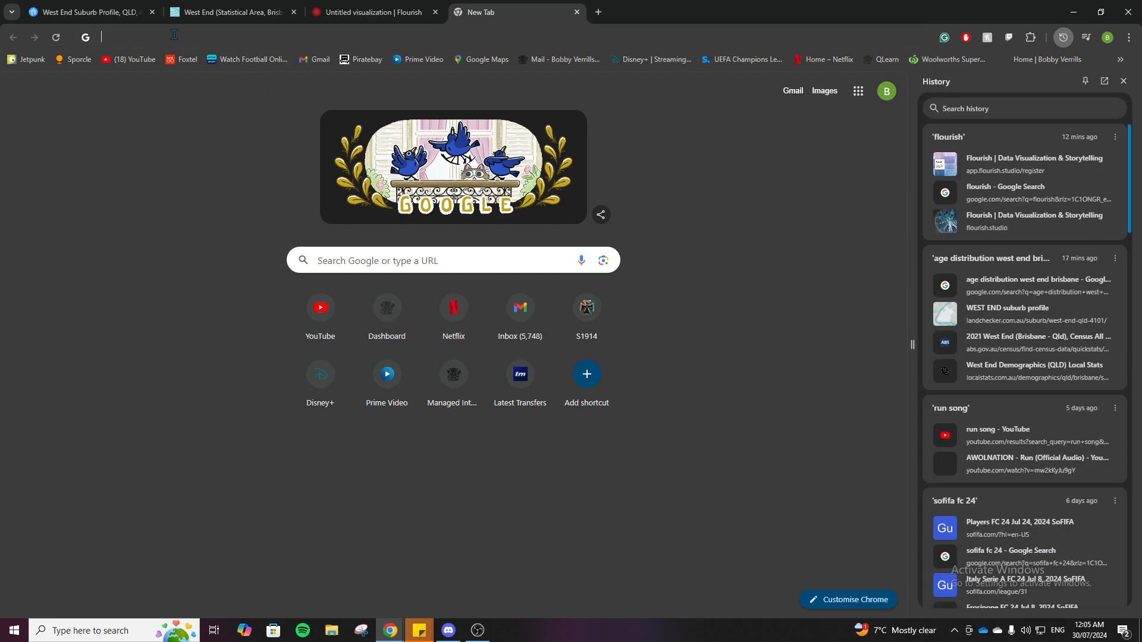
{"action": "left_click", "coordinate": [156, 62]}
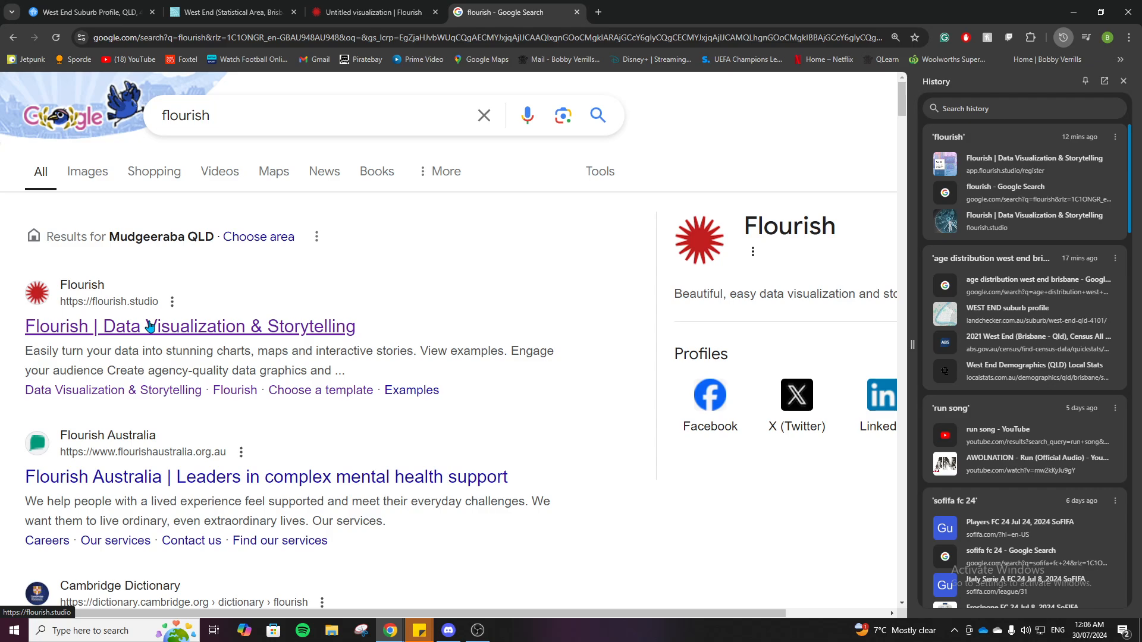
{"action": "left_click", "coordinate": [1123, 82]}
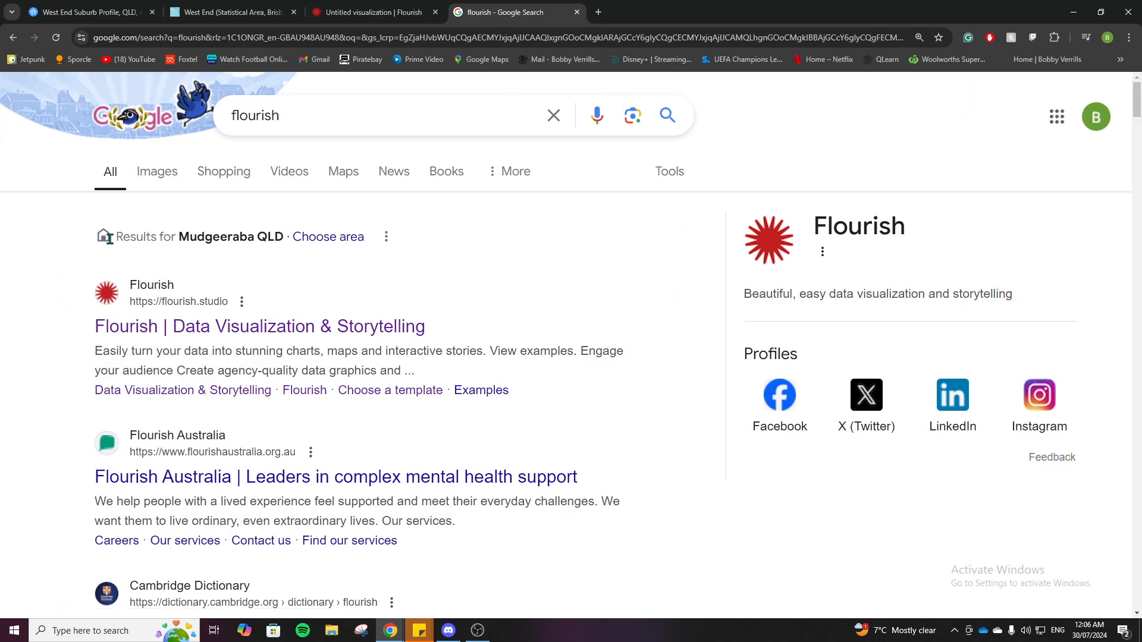
{"action": "left_click", "coordinate": [156, 326]}
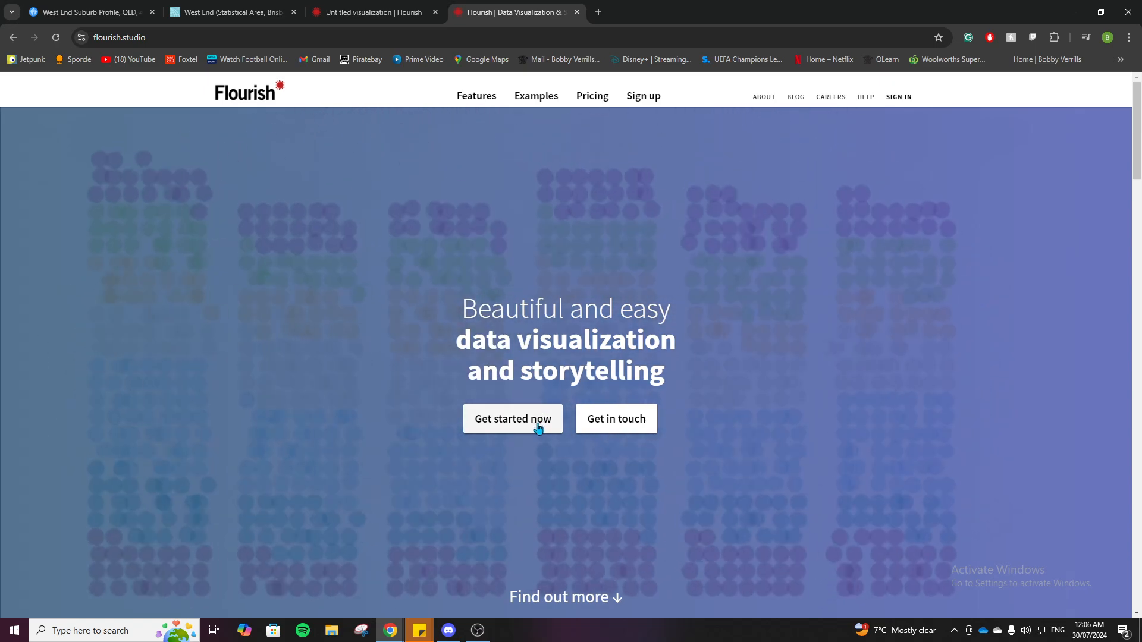
Get started on the Flourish site and create a new visualization from the Population pyramid template
{"action": "left_click", "coordinate": [538, 429]}
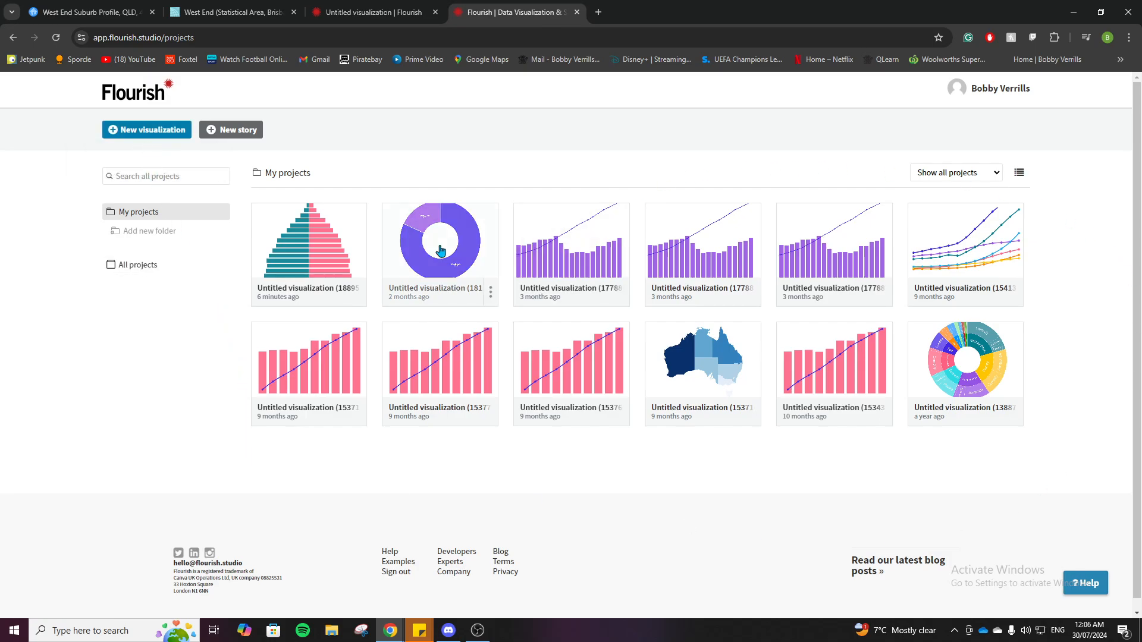
{"action": "left_click", "coordinate": [139, 132]}
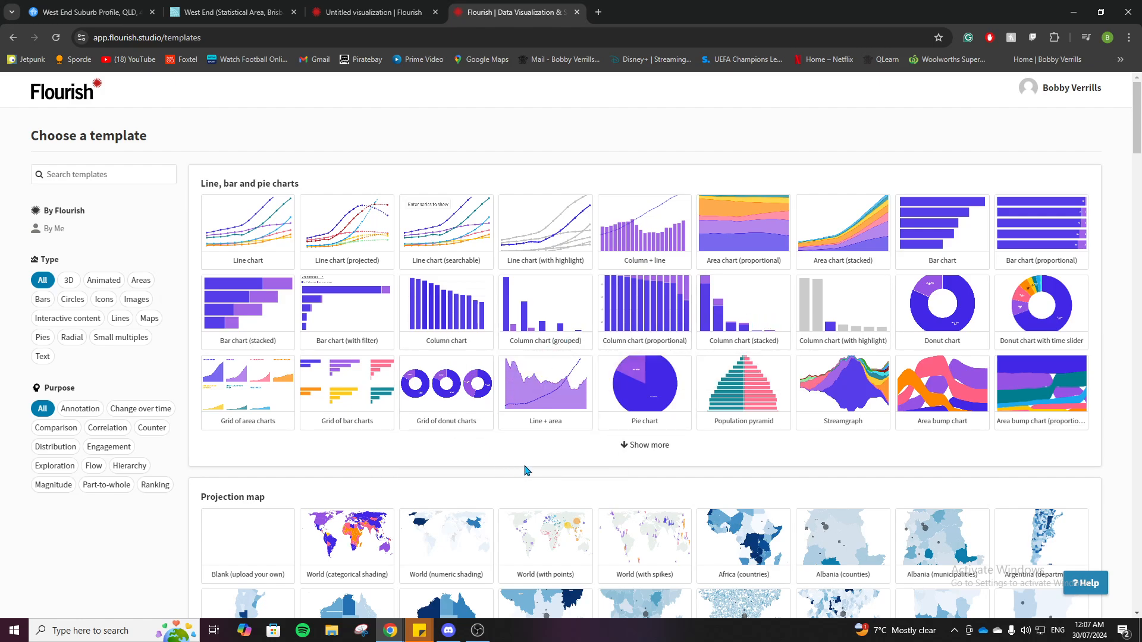
{"action": "left_click", "coordinate": [743, 401]}
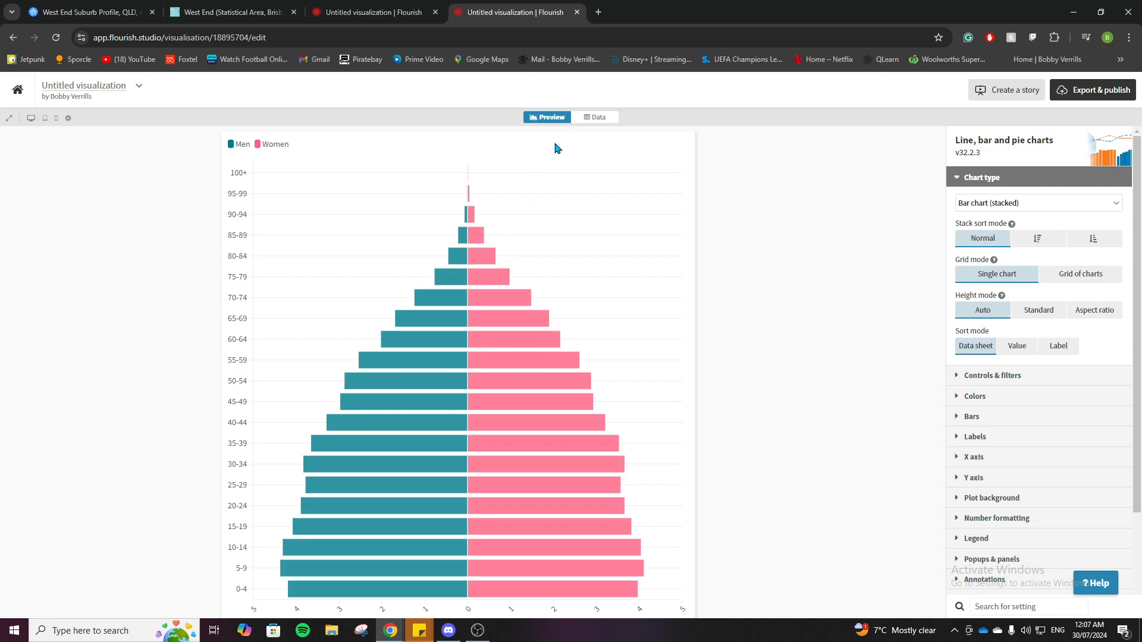
Clear all sample data under the Age, Men and Women headings in the chart's data sheet
{"action": "left_click", "coordinate": [593, 119]}
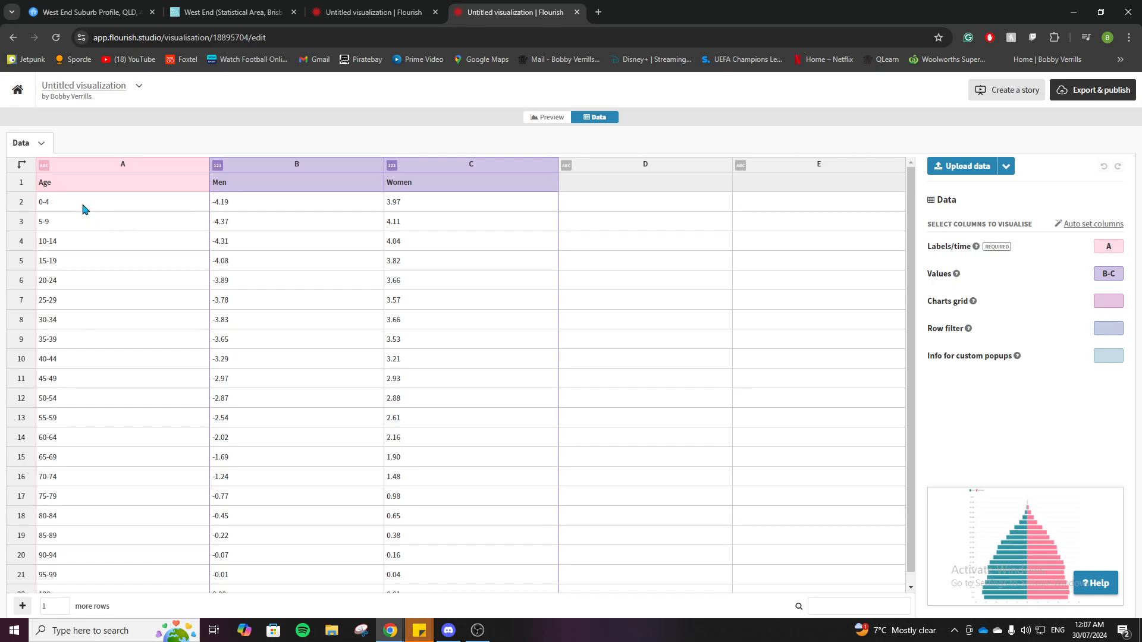
{"action": "left_click_drag", "start_coordinate": [83, 208], "coordinate": [459, 595]}
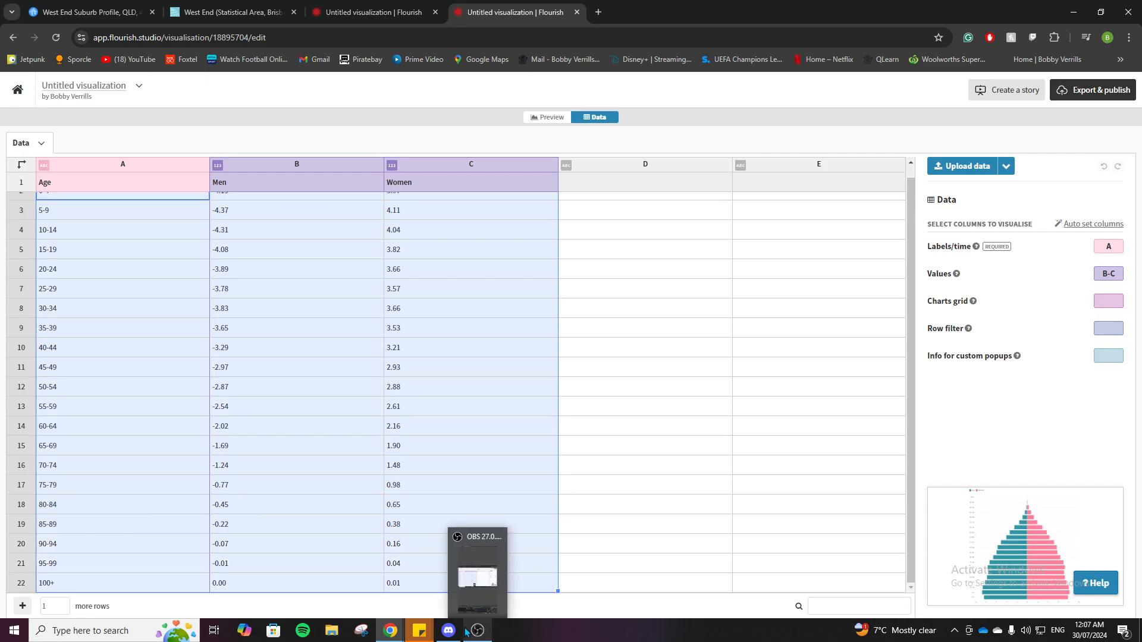
{"action": "key", "text": "Delete"}
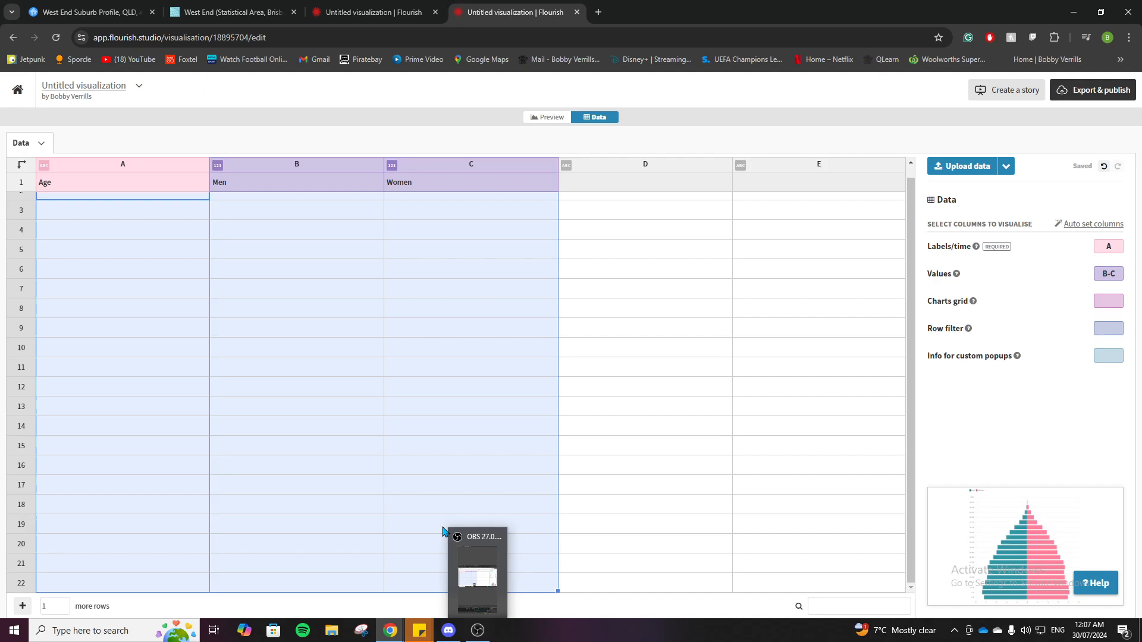
{"action": "scroll", "coordinate": [347, 399], "scroll_direction": "up", "scroll_amount": 1}
{"action": "left_click", "coordinate": [188, 209]}
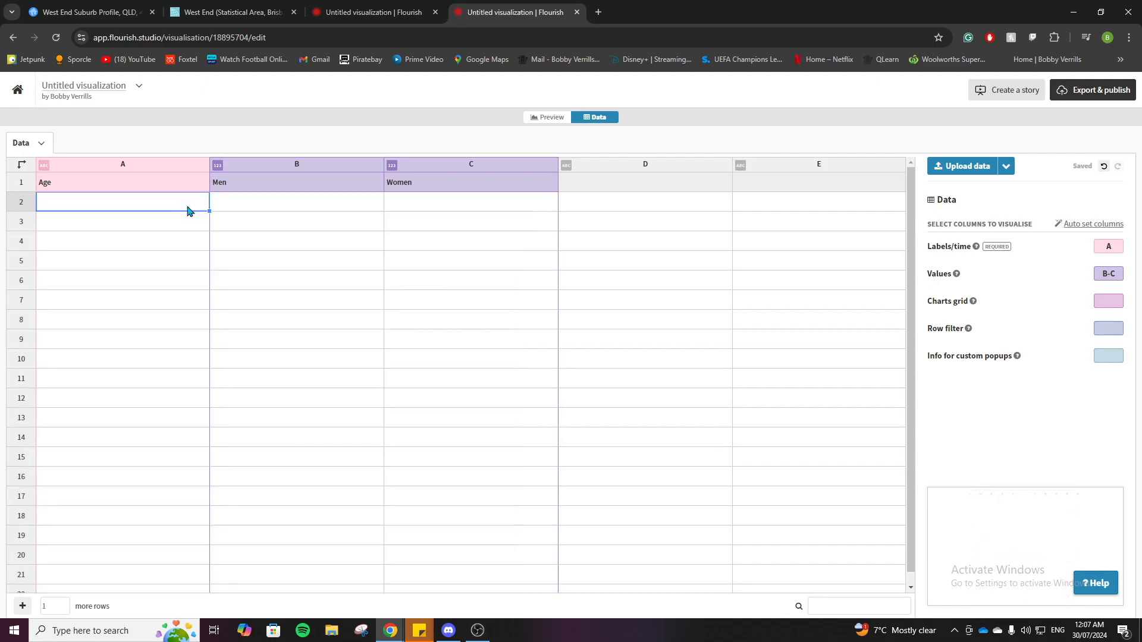
{"action": "left_click", "coordinate": [154, 186]}
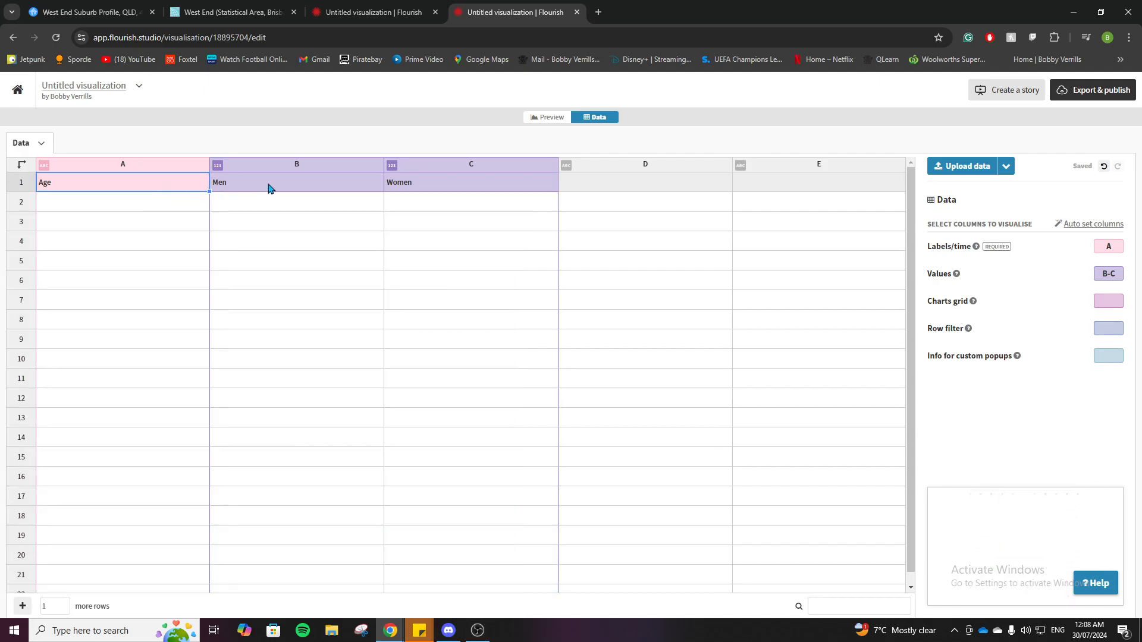
{"action": "left_click", "coordinate": [274, 186]}
{"action": "left_click", "coordinate": [455, 186]}
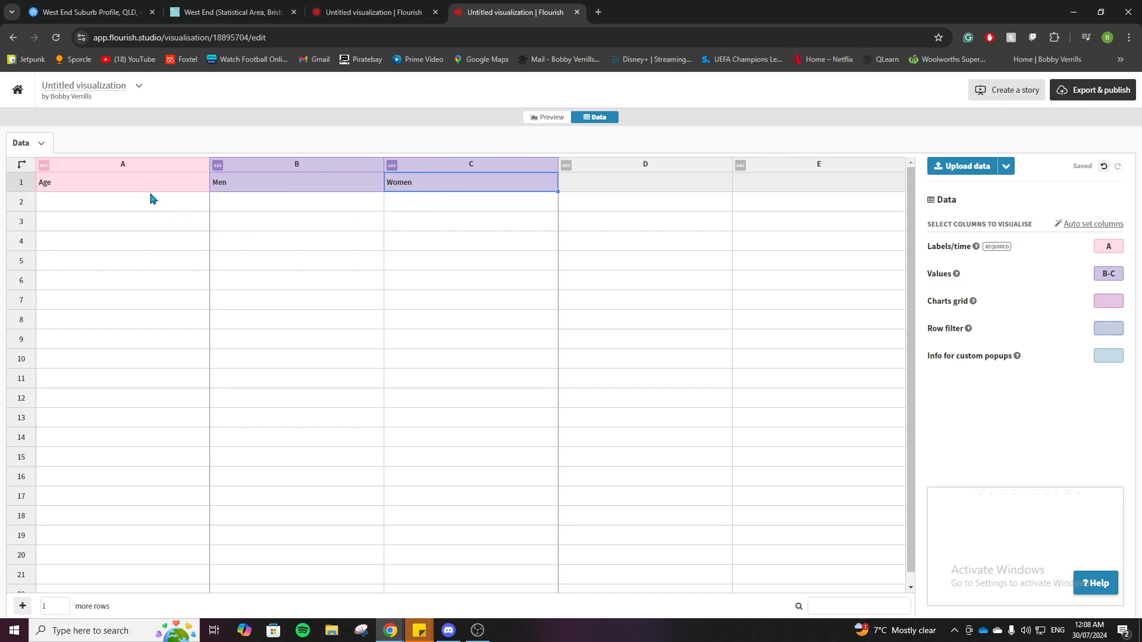
{"action": "left_click", "coordinate": [267, 186]}
{"action": "left_click", "coordinate": [453, 181]}
{"action": "left_click", "coordinate": [159, 205]}
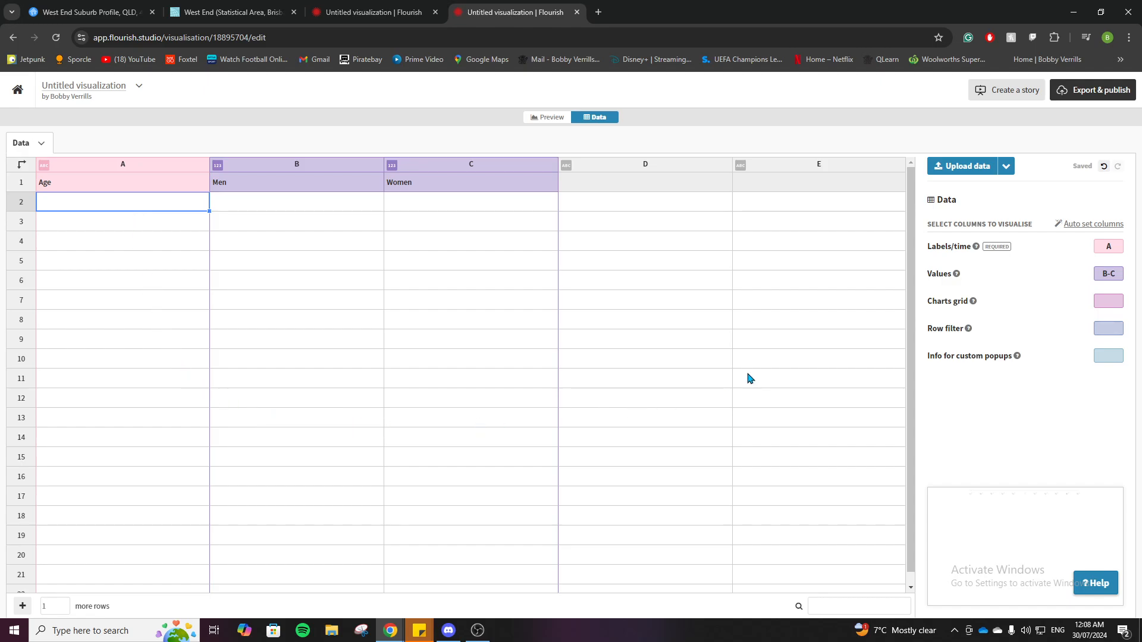
Import Sheet1 of West Population Pyramid Data.xlsx in place of the current data sheet and preview the resulting chart
{"action": "left_click", "coordinate": [967, 167]}
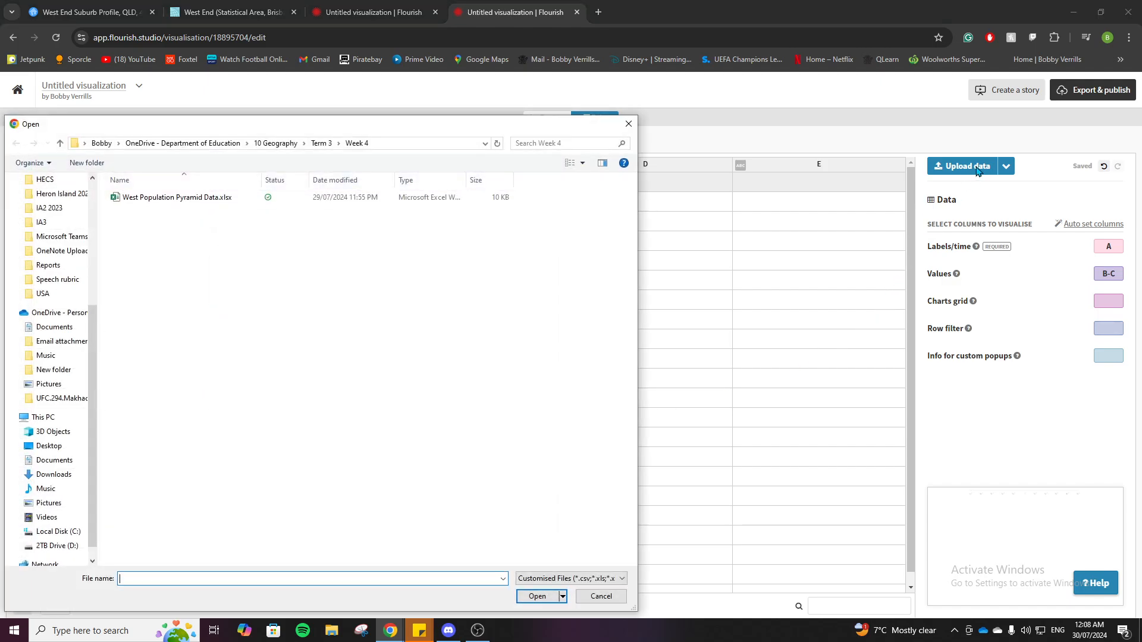
{"action": "double_click", "coordinate": [192, 200]}
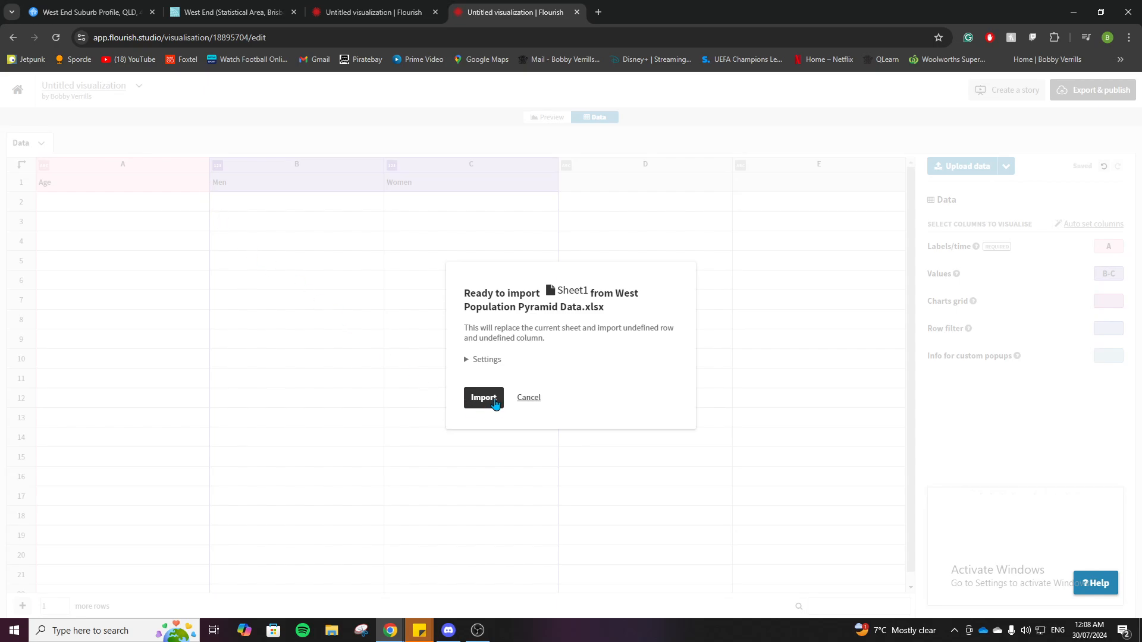
{"action": "left_click", "coordinate": [493, 402]}
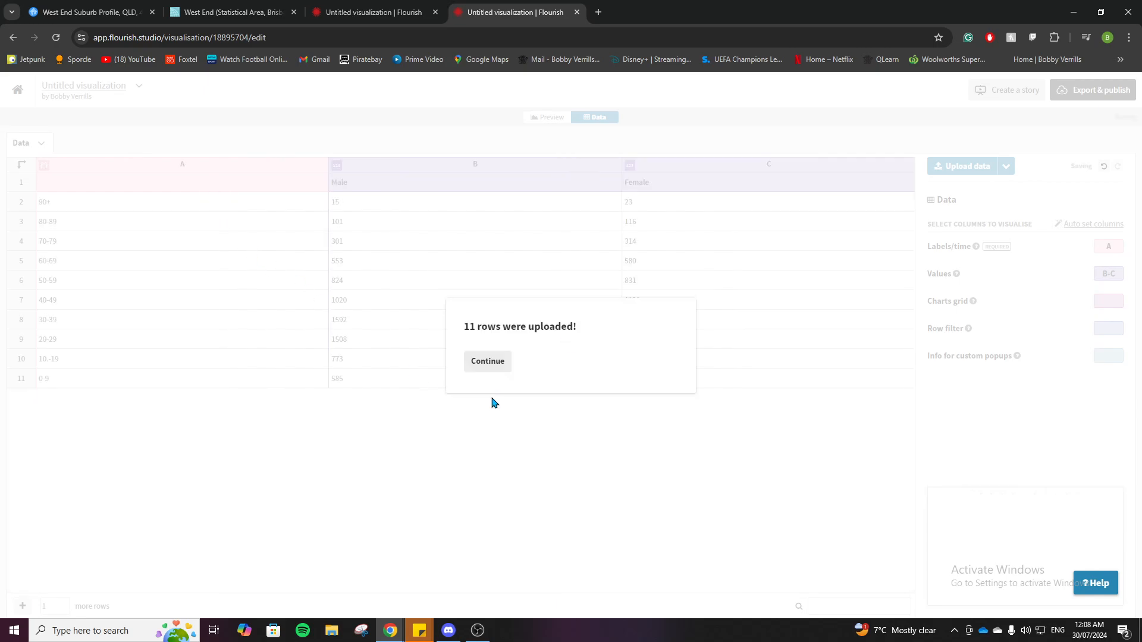
{"action": "left_click", "coordinate": [489, 364]}
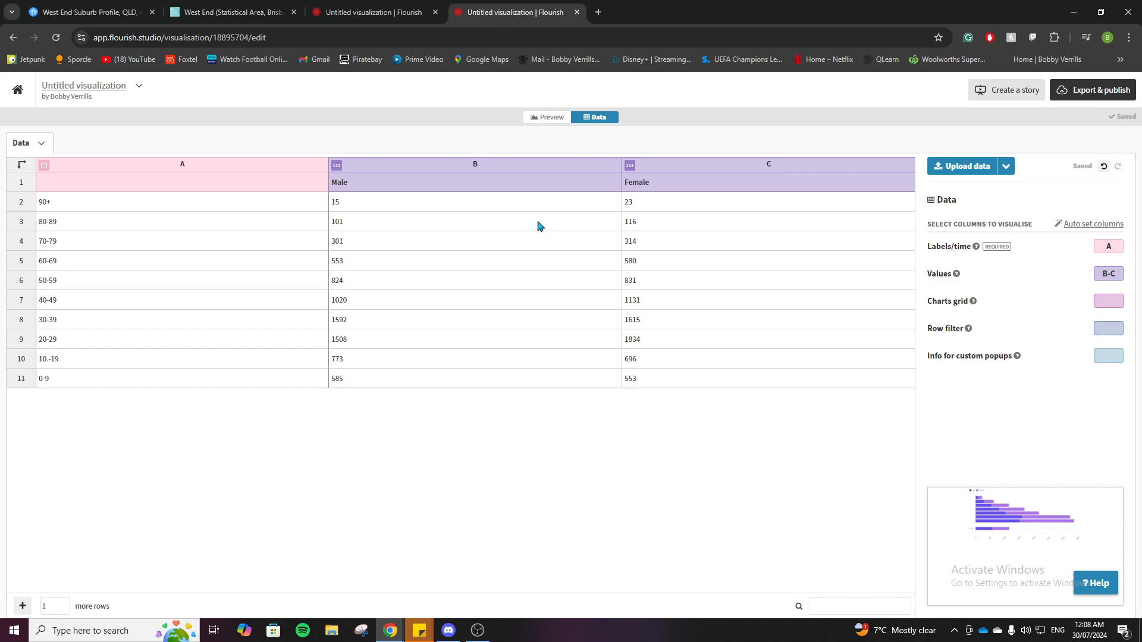
{"action": "left_click", "coordinate": [545, 118]}
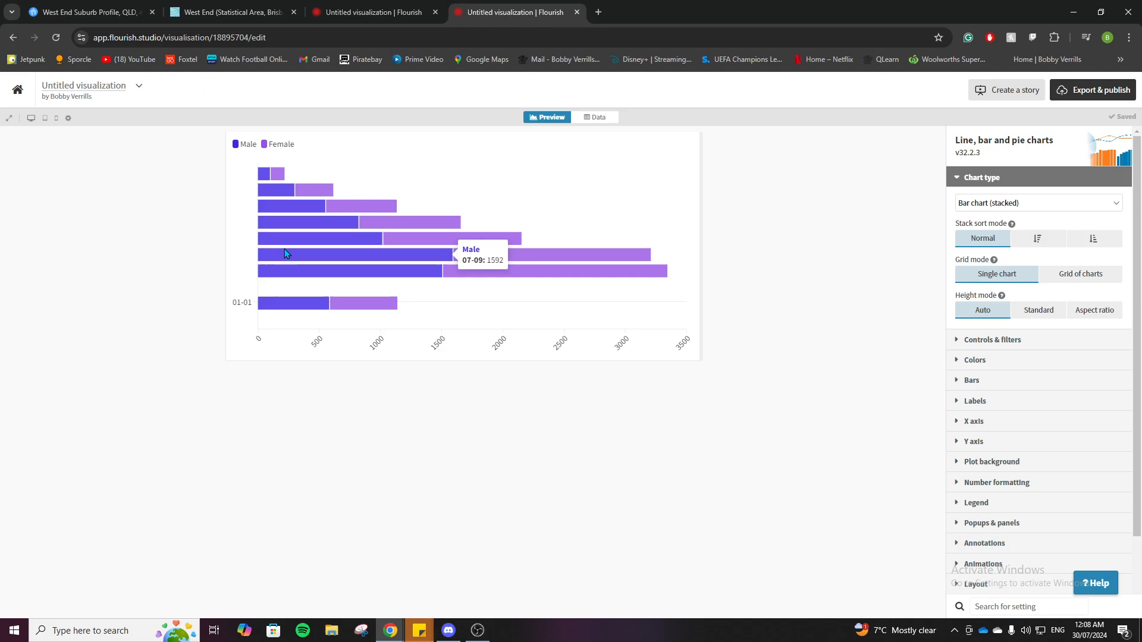
In the data sheet, make the Male values for ages 90+, 80-89 and 70-79 negative: -15, -101 and -301
{"action": "left_click", "coordinate": [601, 118]}
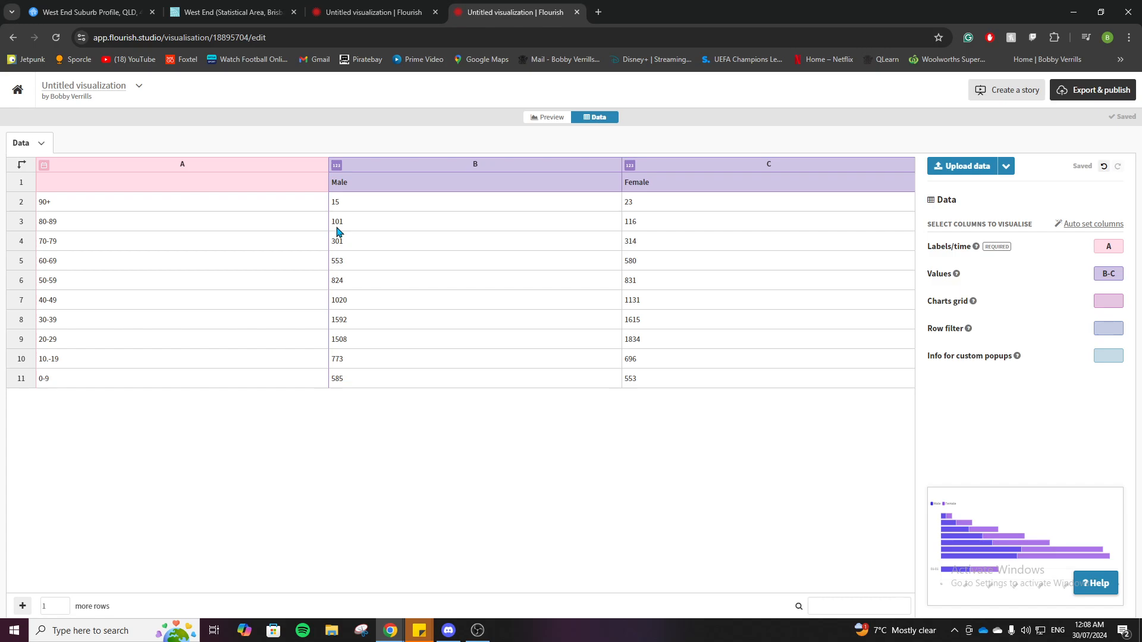
{"action": "double_click", "coordinate": [333, 205]}
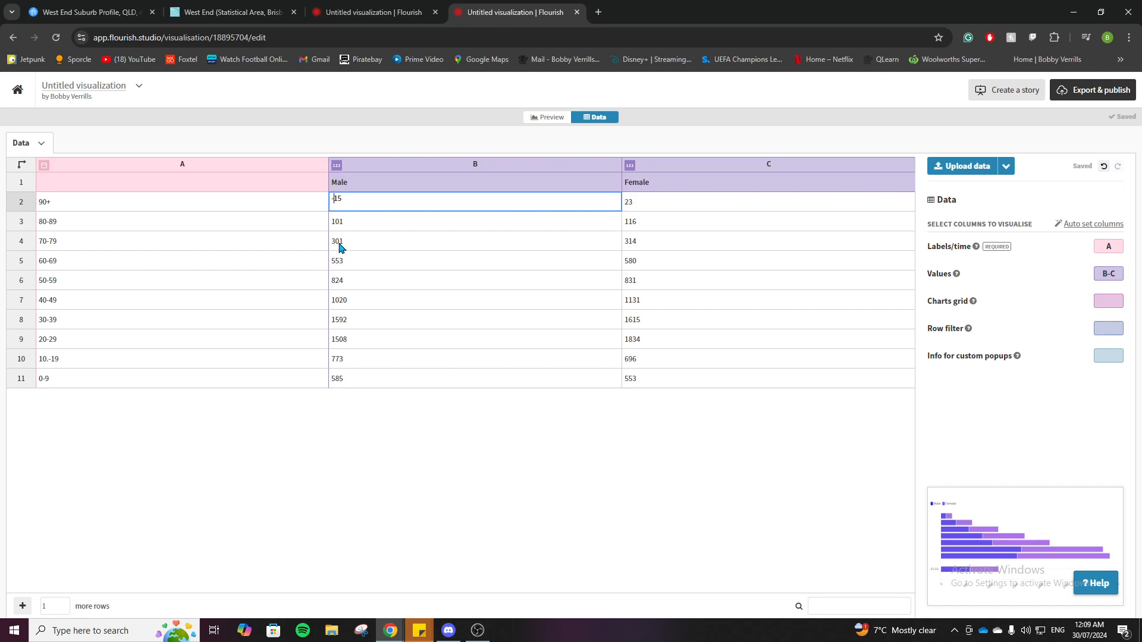
{"action": "double_click", "coordinate": [333, 224]}
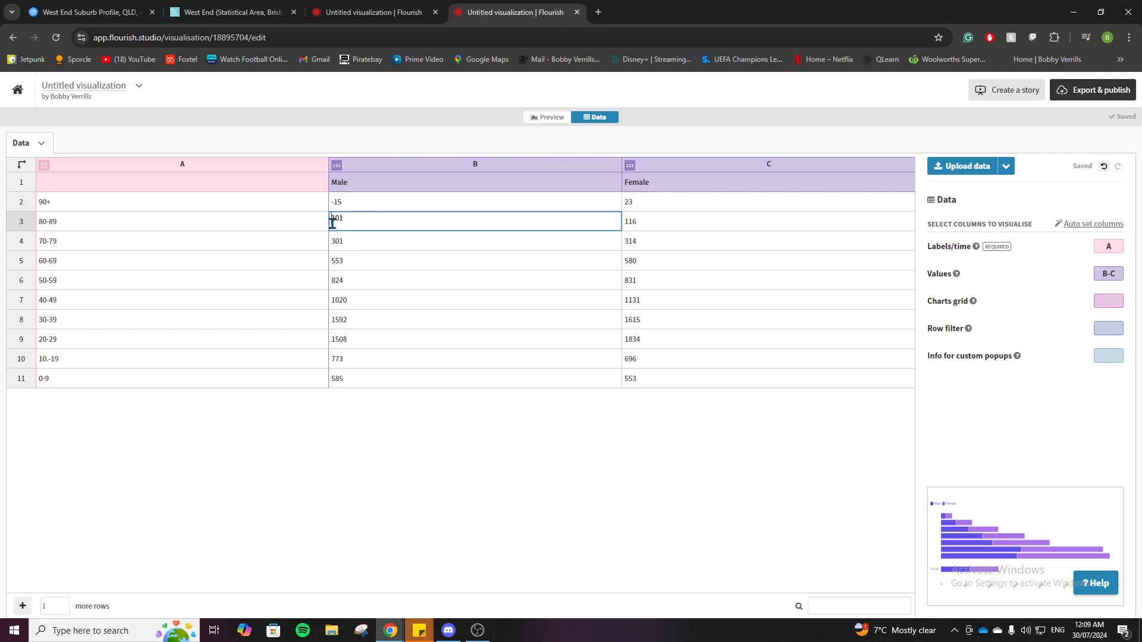
{"action": "type", "text": "-"}
{"action": "double_click", "coordinate": [334, 241]}
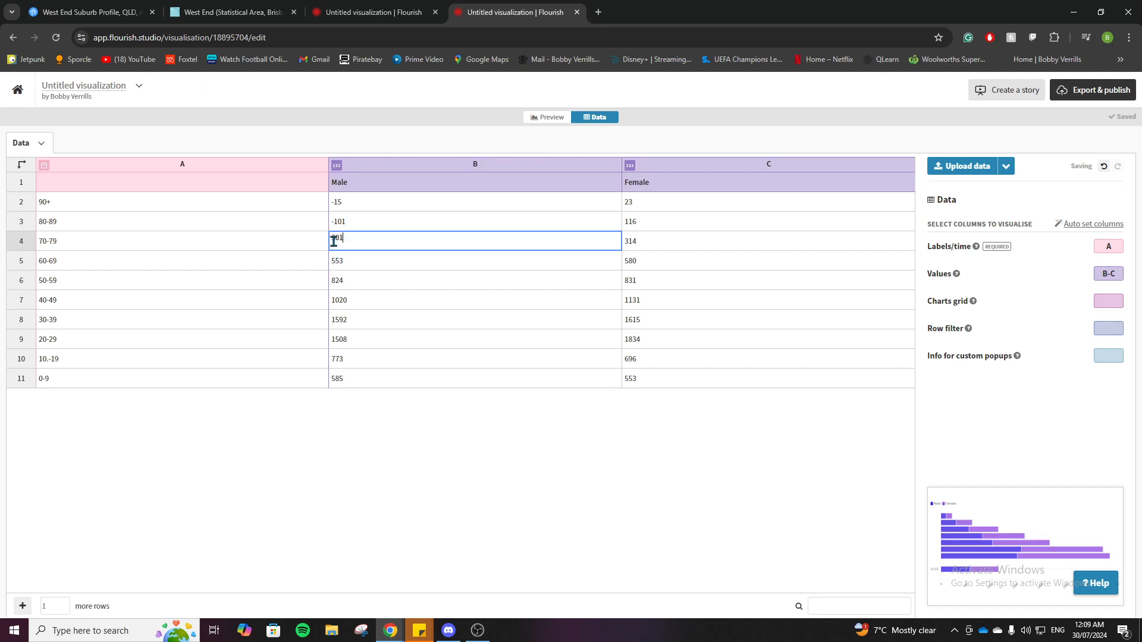
{"action": "type", "text": "-"}
Try to make the Male values for ages 60-69 and 50-59 negative, and undo these edits
{"action": "left_click", "coordinate": [333, 263]}
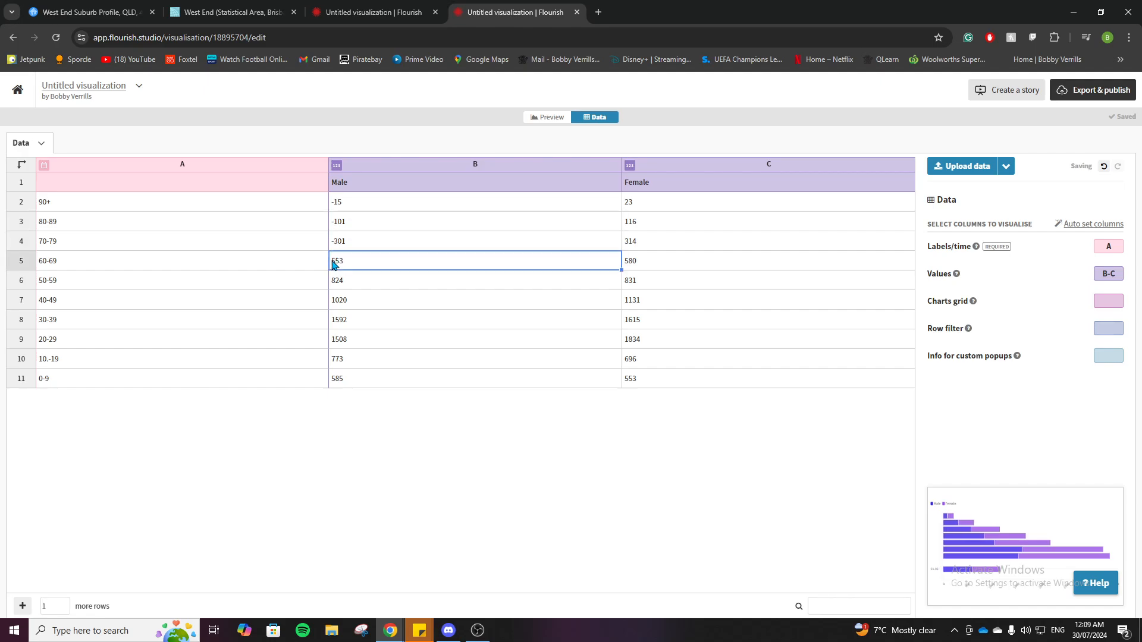
{"action": "double_click", "coordinate": [333, 263]}
{"action": "type", "text": "-"}
{"action": "double_click", "coordinate": [334, 278]}
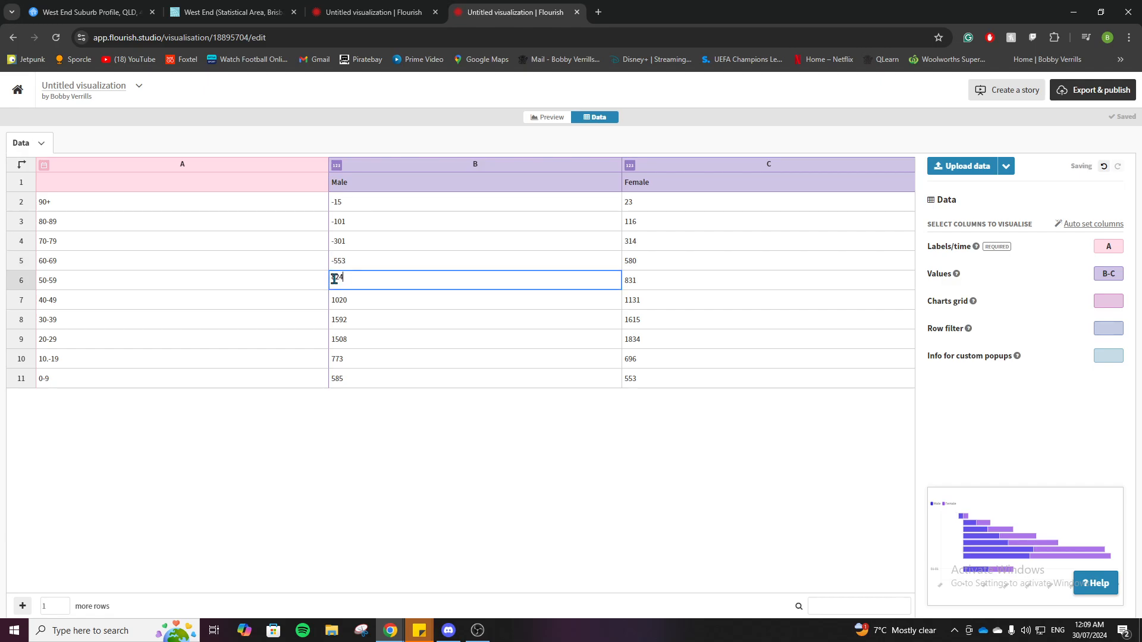
{"action": "double_click", "coordinate": [334, 278]}
{"action": "type", "text": "-"}
{"action": "key", "text": "ctrl+z"}
{"action": "key", "text": "ctrl+z"}
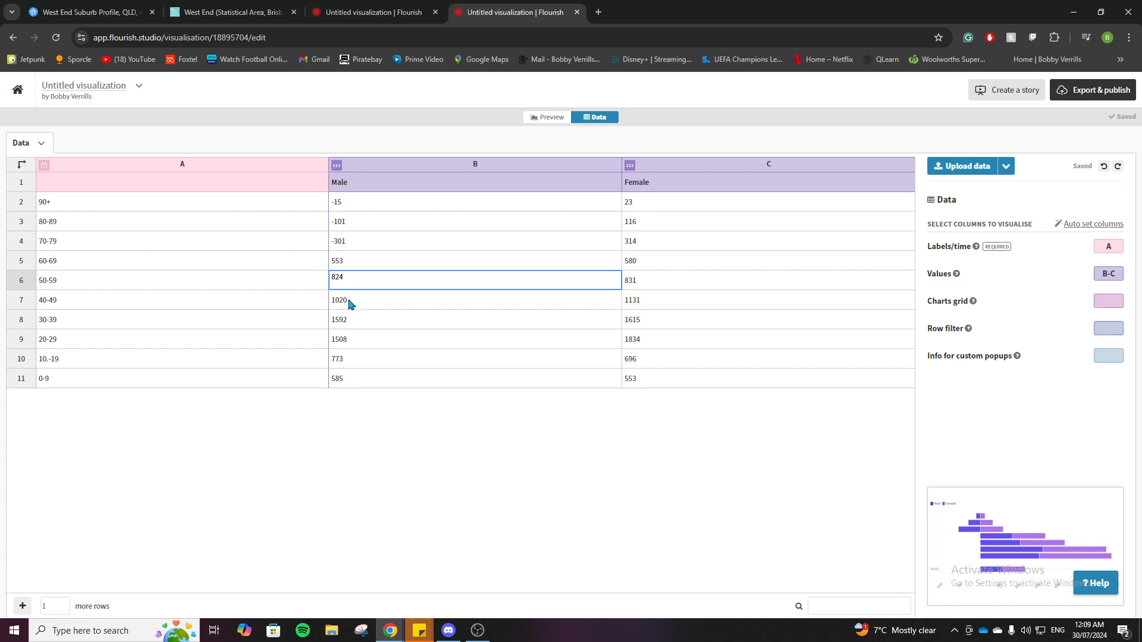
Make the Male values for ages 50-59, 40-49 and 30-39 negative: -824, -1020 and -1592
{"action": "type", "text": "-"}
{"action": "double_click", "coordinate": [335, 299]}
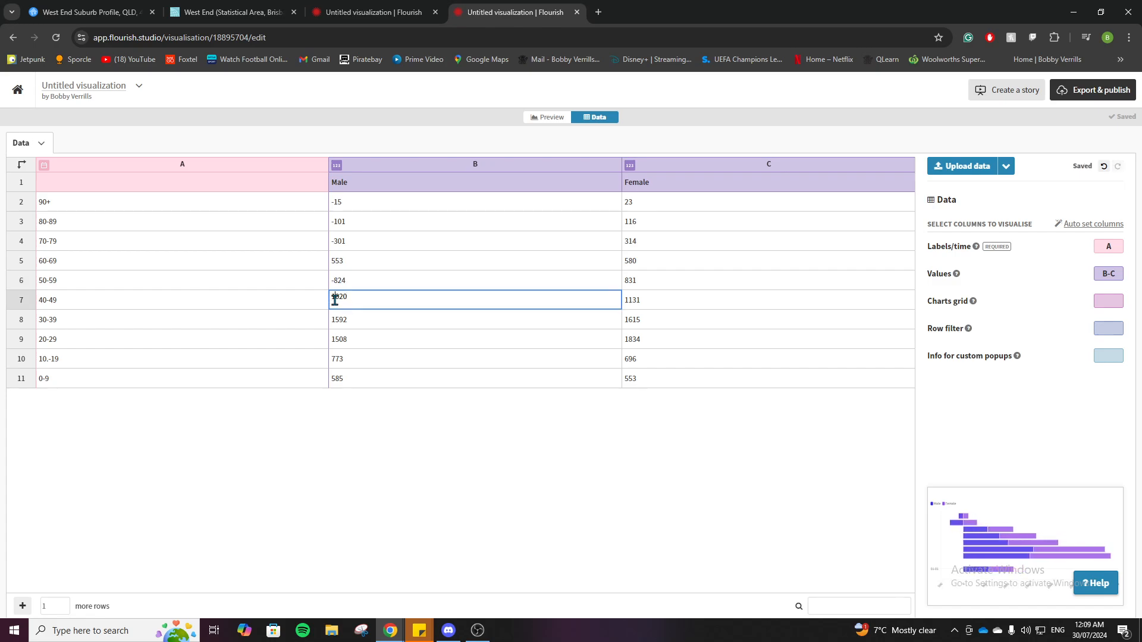
{"action": "type", "text": "-"}
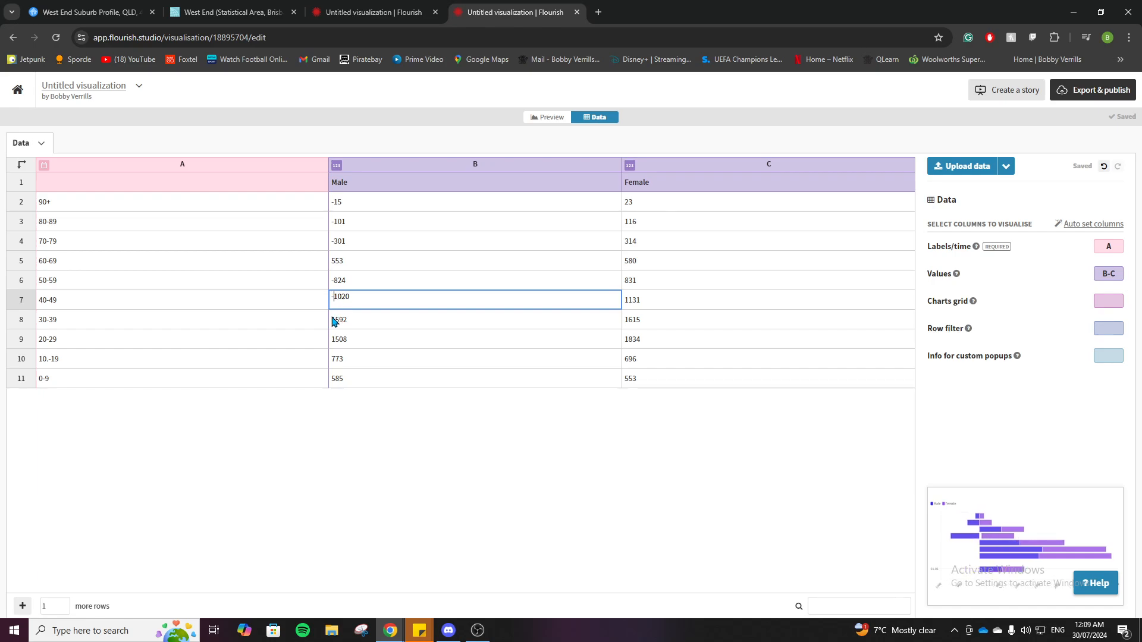
{"action": "left_click_drag", "start_coordinate": [333, 319], "coordinate": [331, 320]}
{"action": "double_click", "coordinate": [332, 324]}
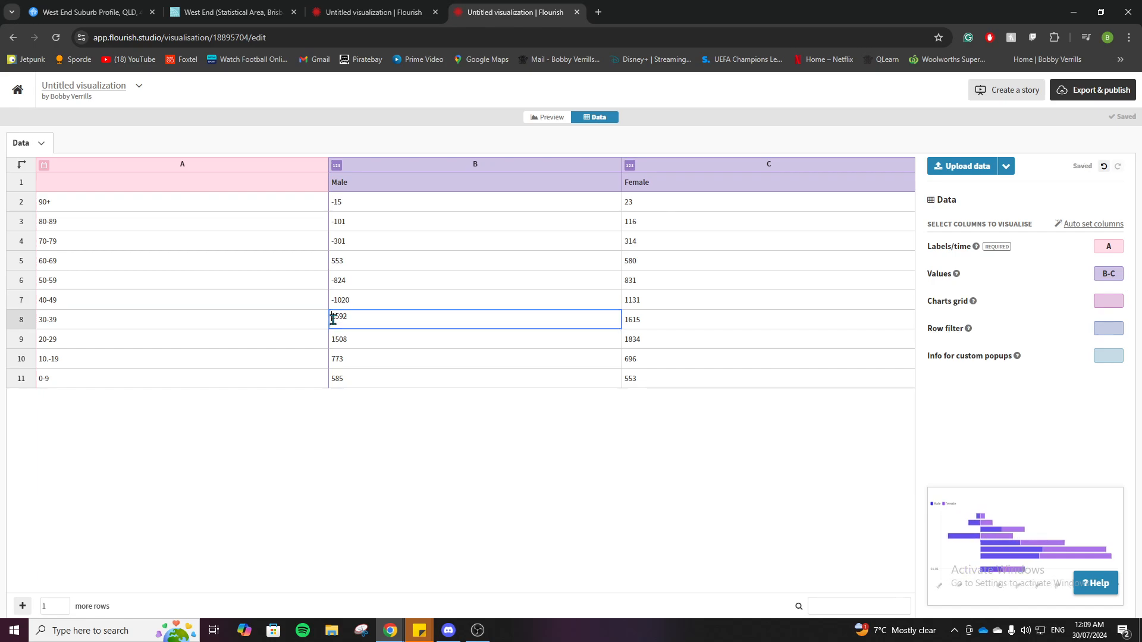
{"action": "type", "text": "-"}
Make the Male values for ages 20-29, 10-19, 0-9 and 60-69 negative: -1508, -773, -585 and -553
{"action": "double_click", "coordinate": [334, 338]}
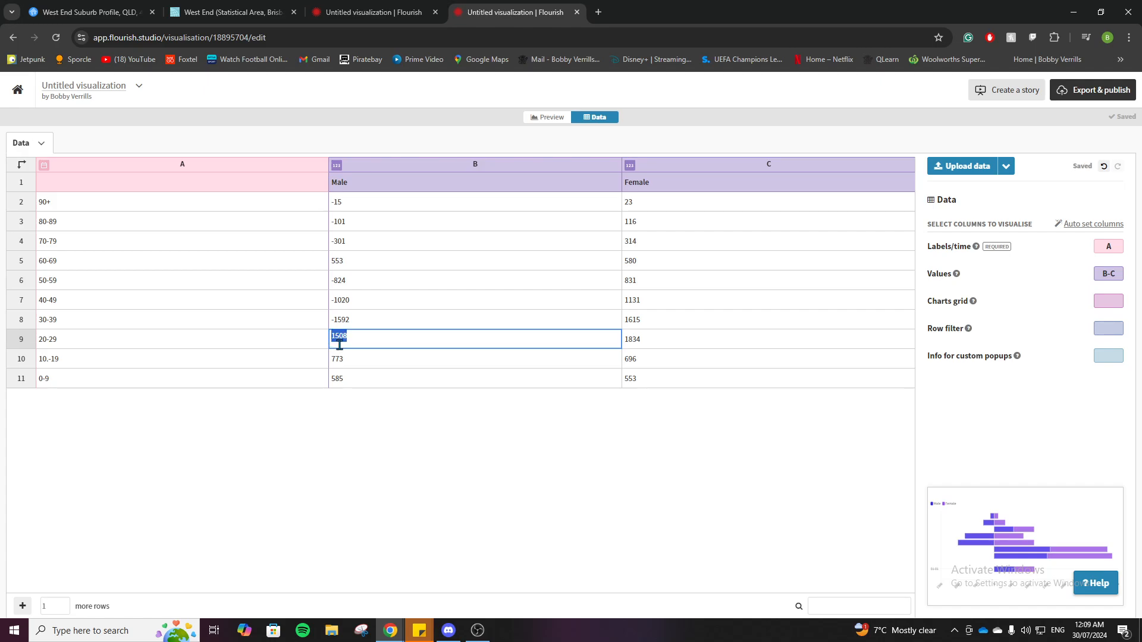
{"action": "type", "text": "-"}
{"action": "double_click", "coordinate": [332, 359]}
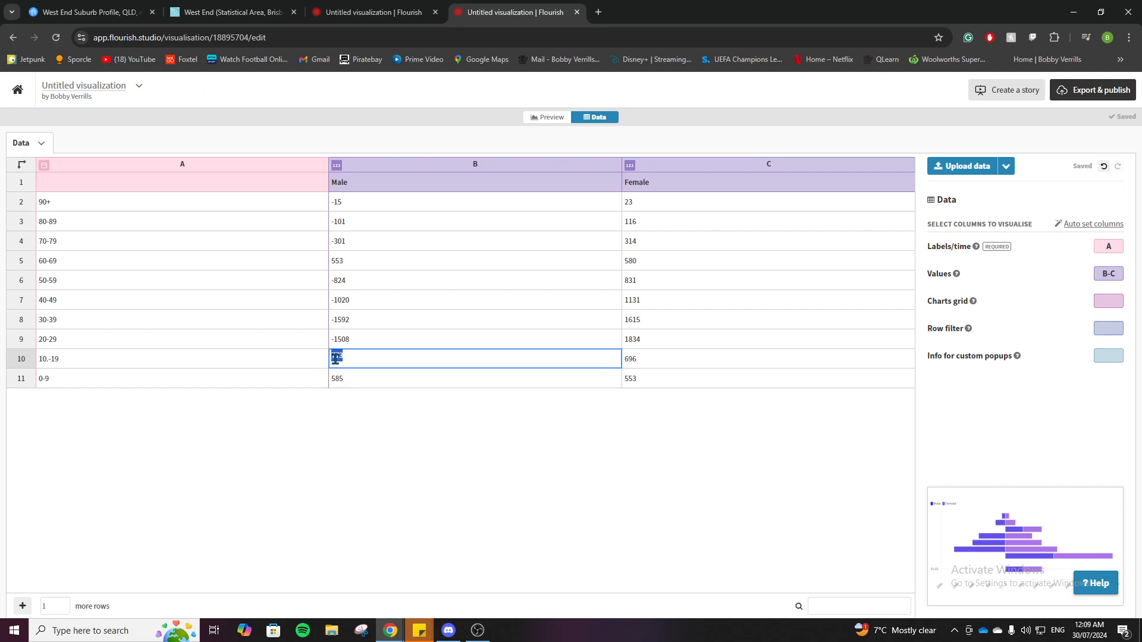
{"action": "left_click", "coordinate": [333, 357]}
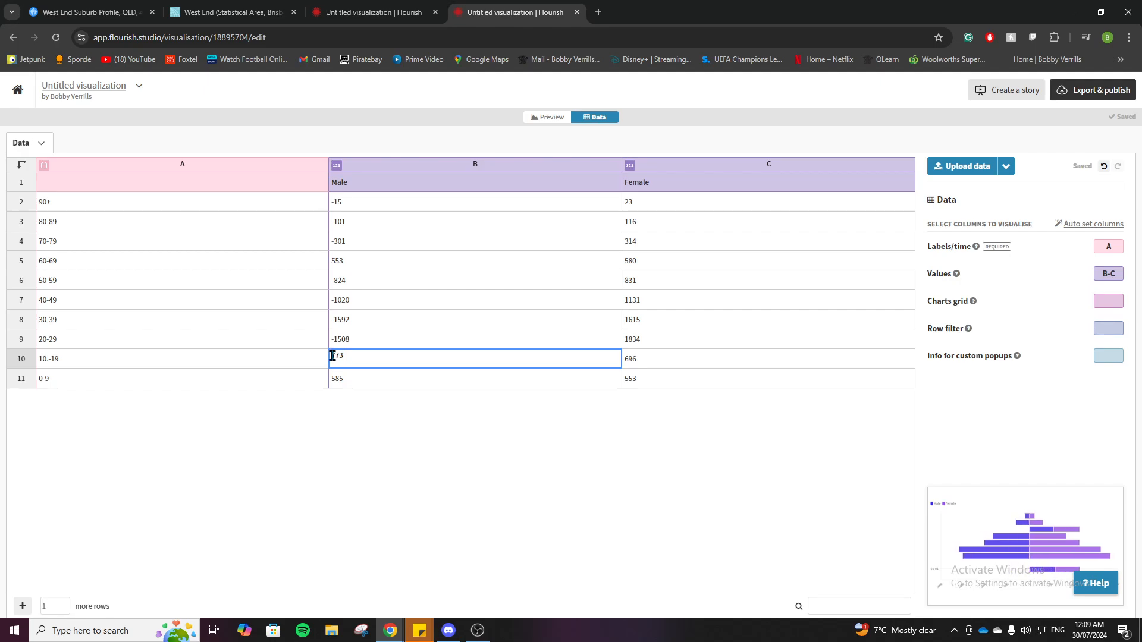
{"action": "type", "text": "-"}
{"action": "left_click", "coordinate": [336, 379]}
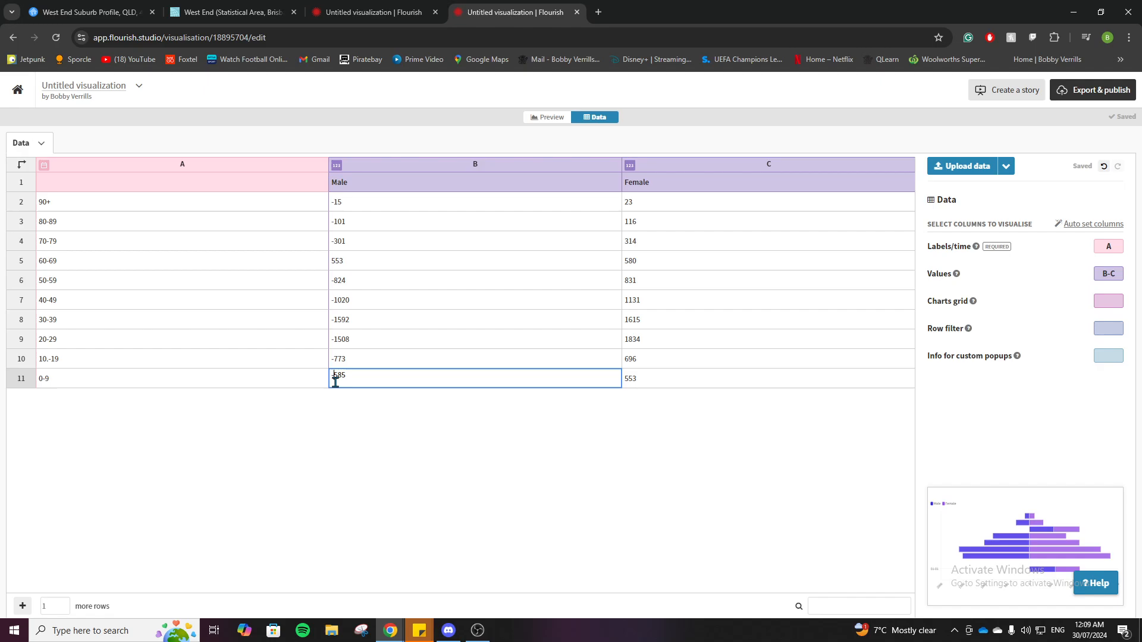
{"action": "left_click", "coordinate": [338, 260]}
{"action": "double_click", "coordinate": [333, 257]}
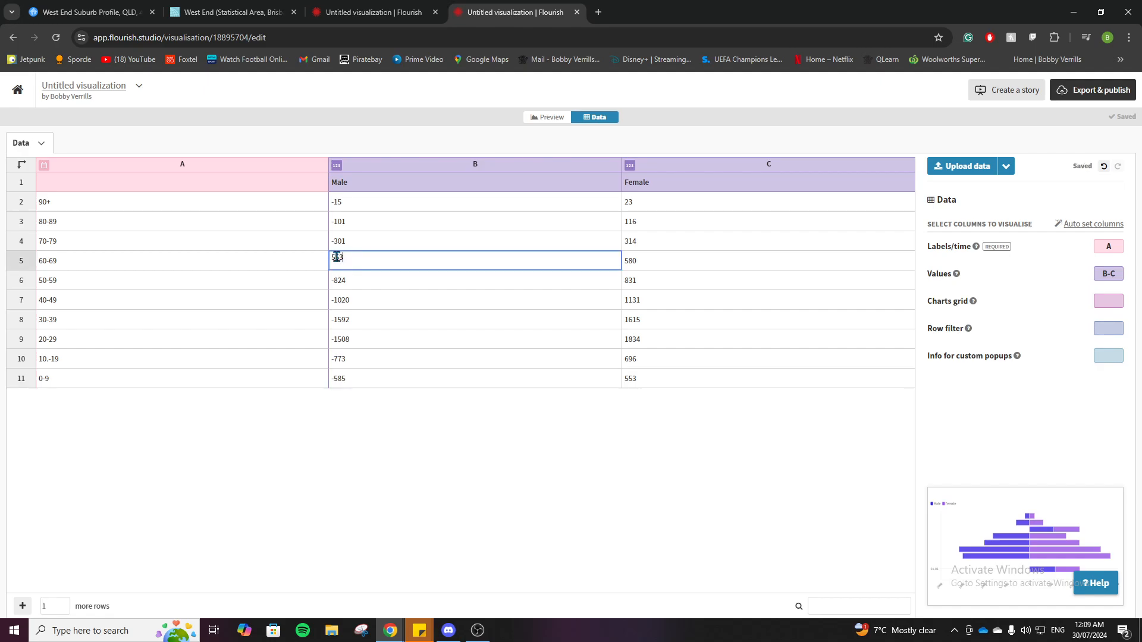
{"action": "type", "text": "-"}
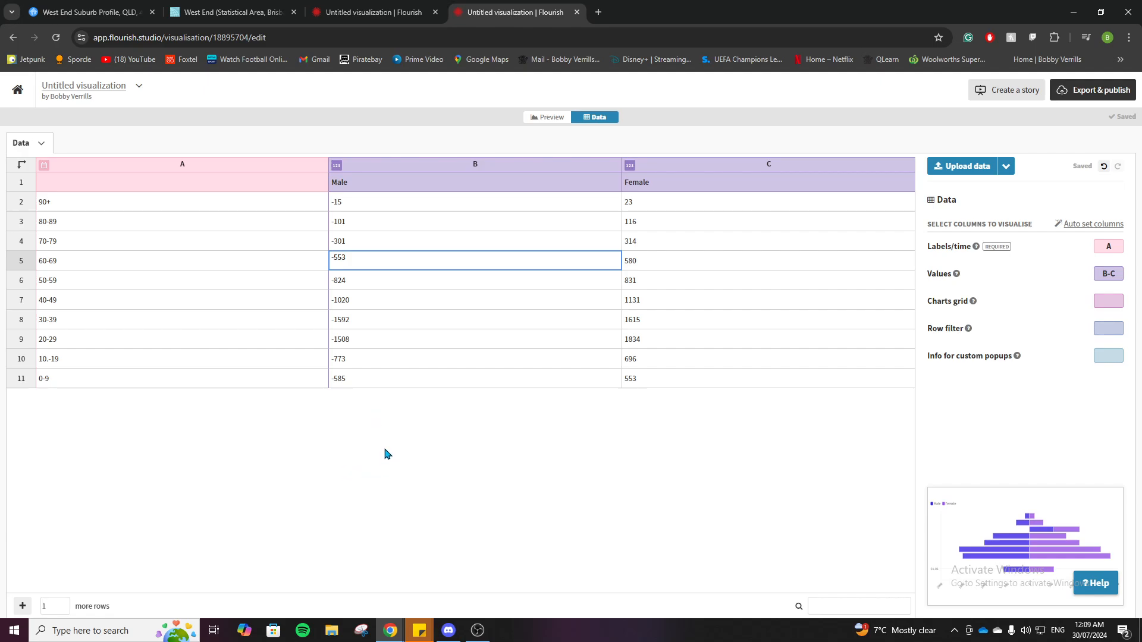
Correct the age label in row 10 to 10-19 and preview the chart
{"action": "double_click", "coordinate": [47, 364]}
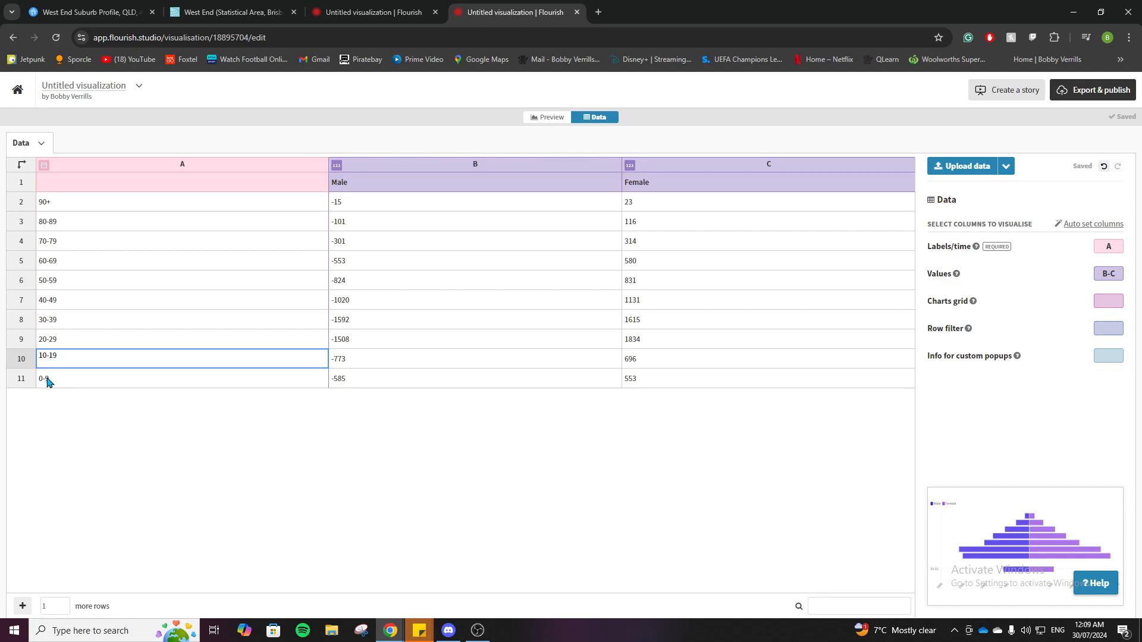
{"action": "left_click", "coordinate": [419, 374]}
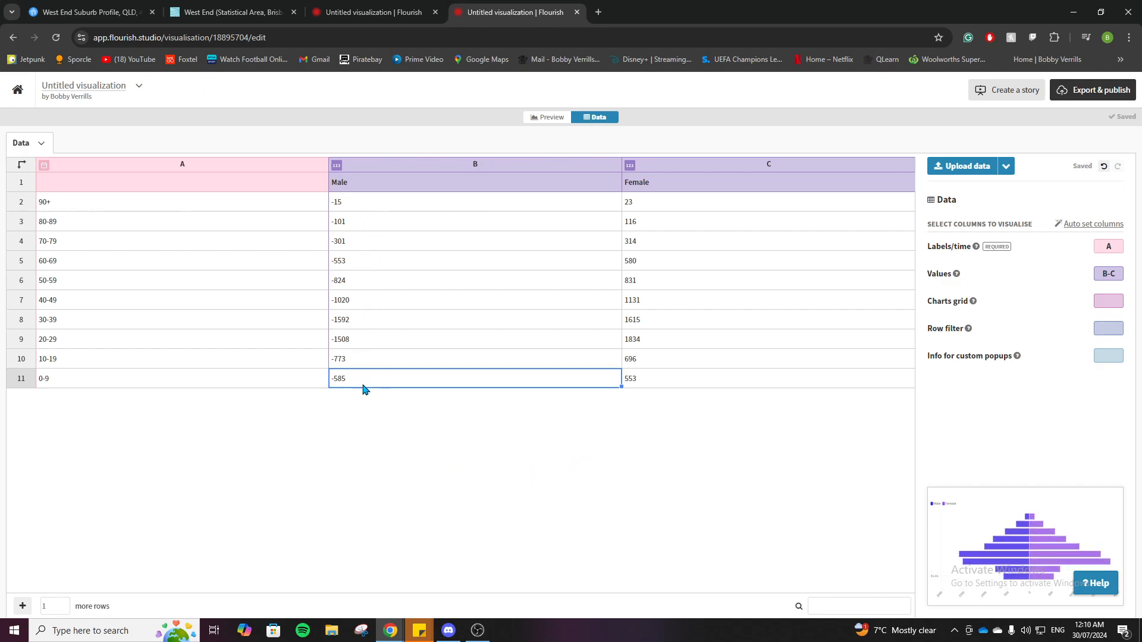
{"action": "left_click", "coordinate": [536, 121]}
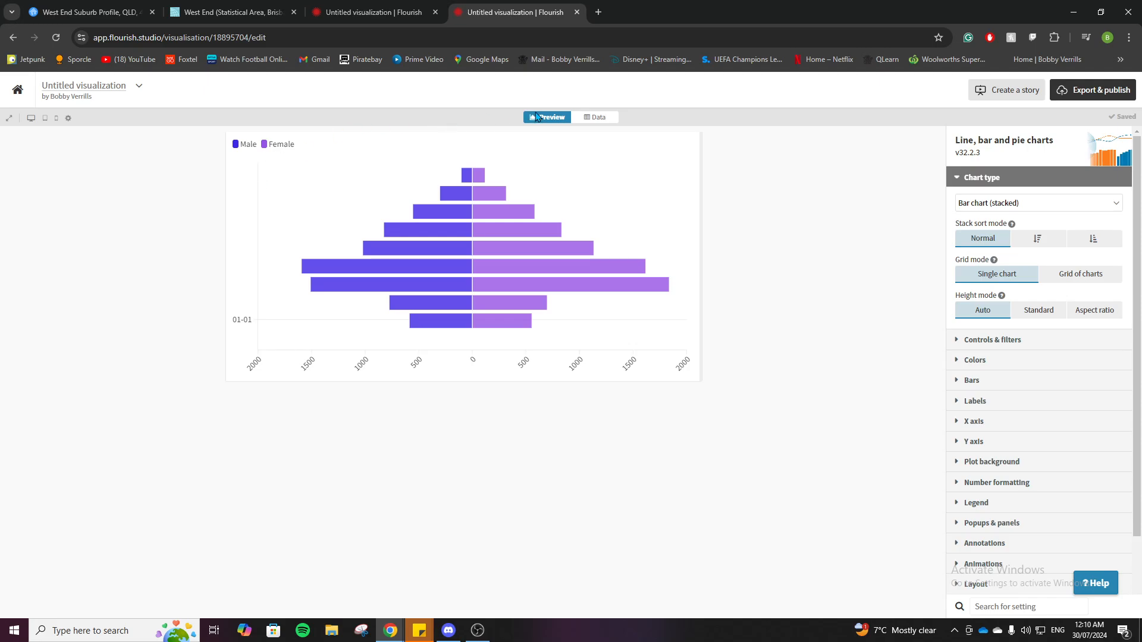
Change the data type of the age column (column A) to Text and preview the chart again
{"action": "left_click", "coordinate": [594, 118]}
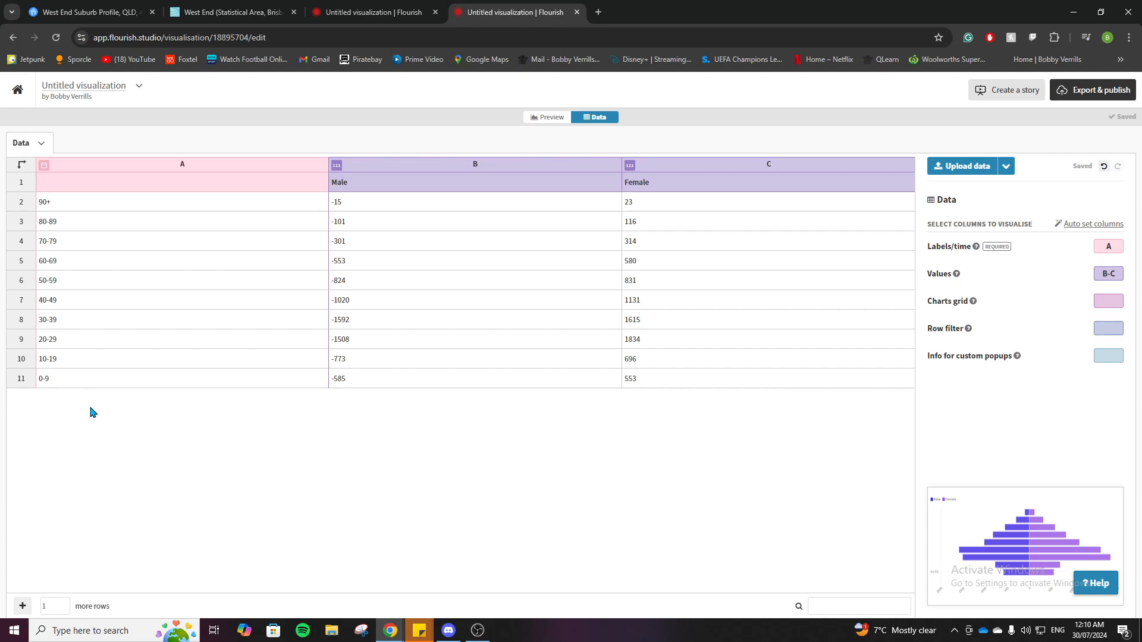
{"action": "left_click", "coordinate": [45, 169]}
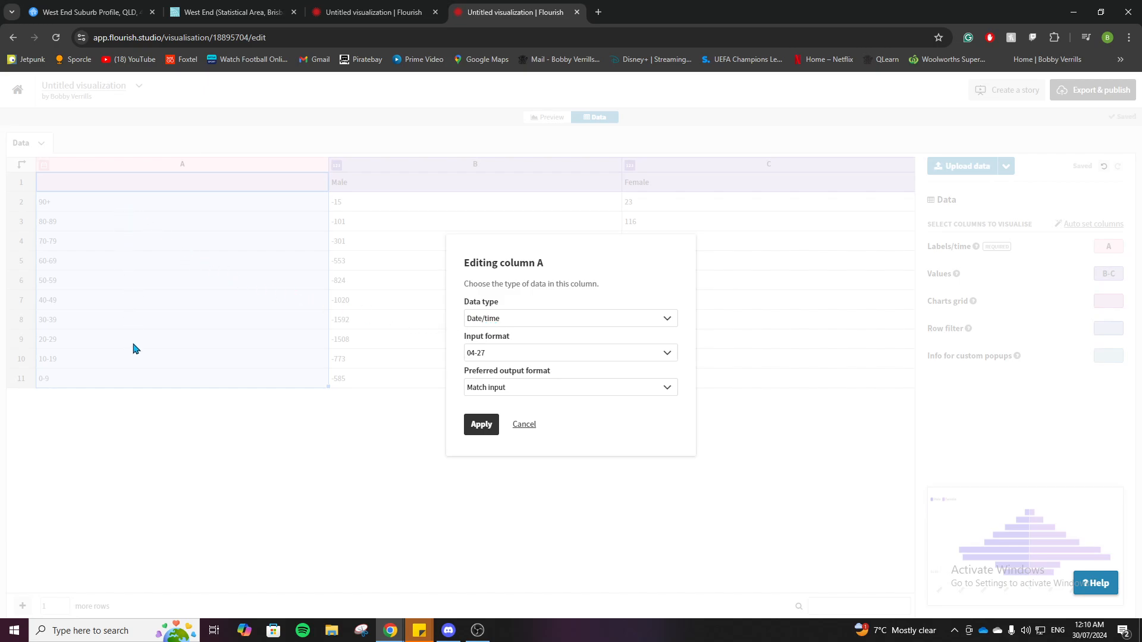
{"action": "left_click", "coordinate": [513, 321]}
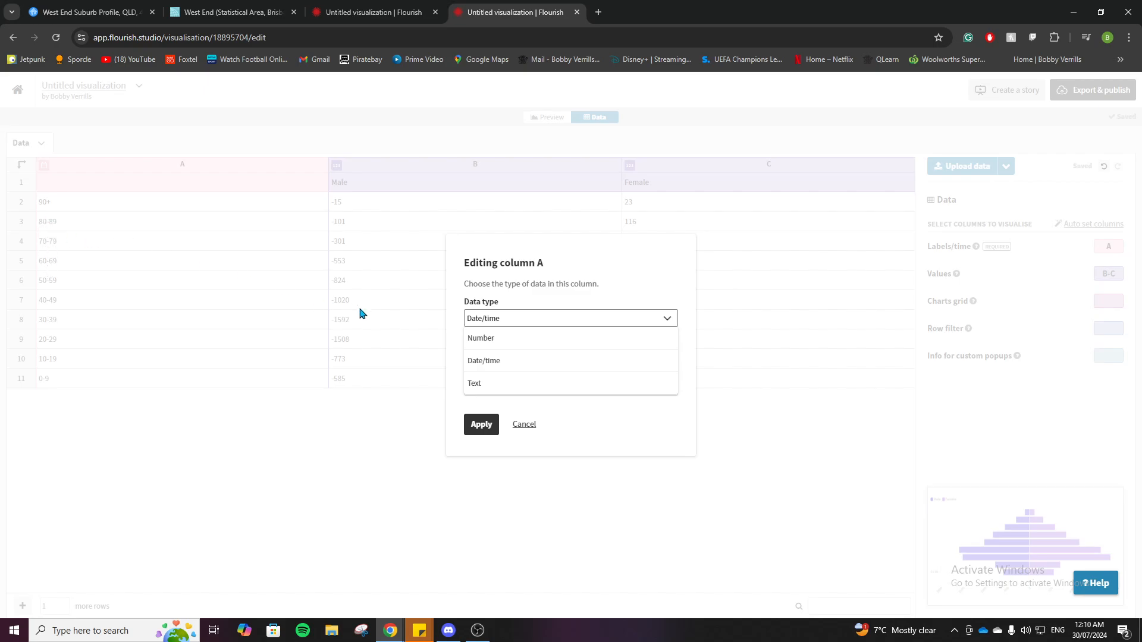
{"action": "left_click", "coordinate": [491, 383]}
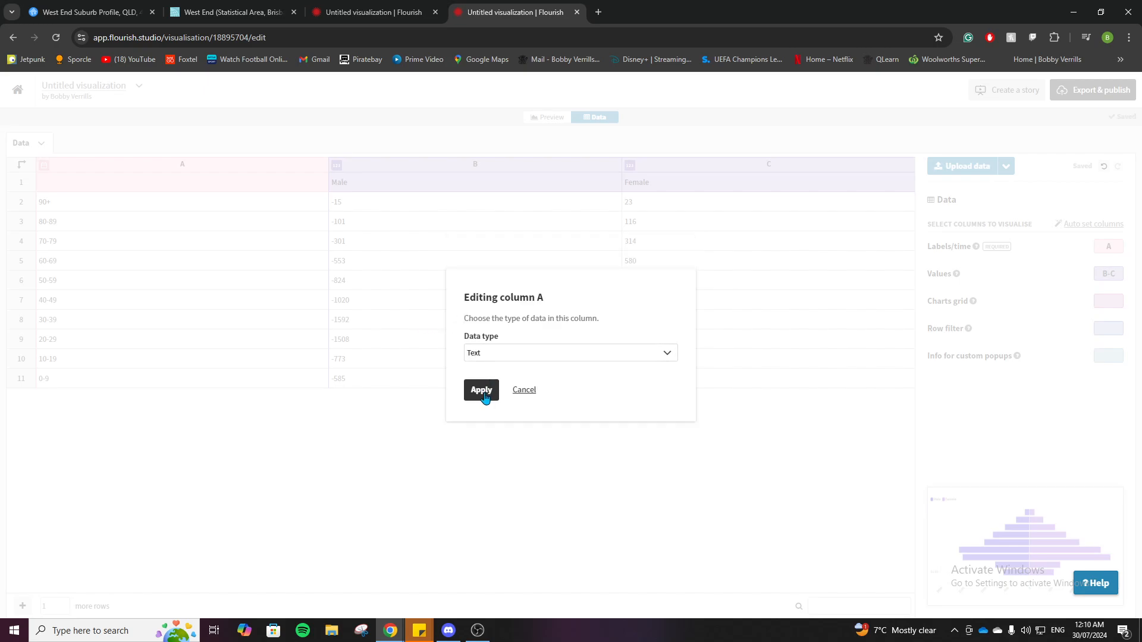
{"action": "left_click", "coordinate": [482, 390]}
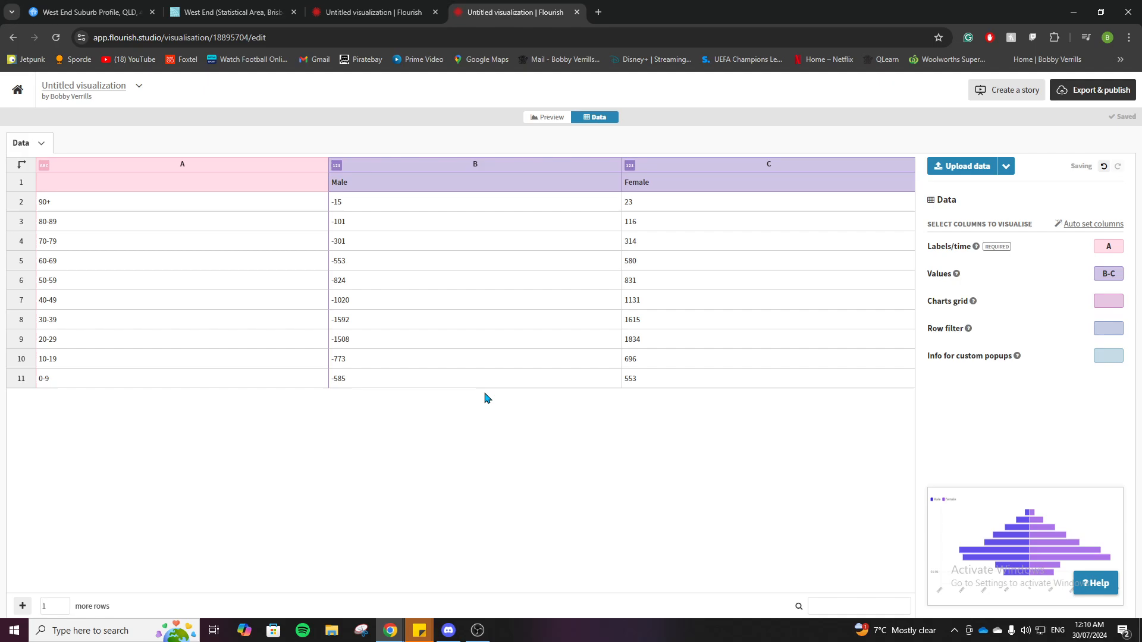
{"action": "left_click", "coordinate": [556, 117]}
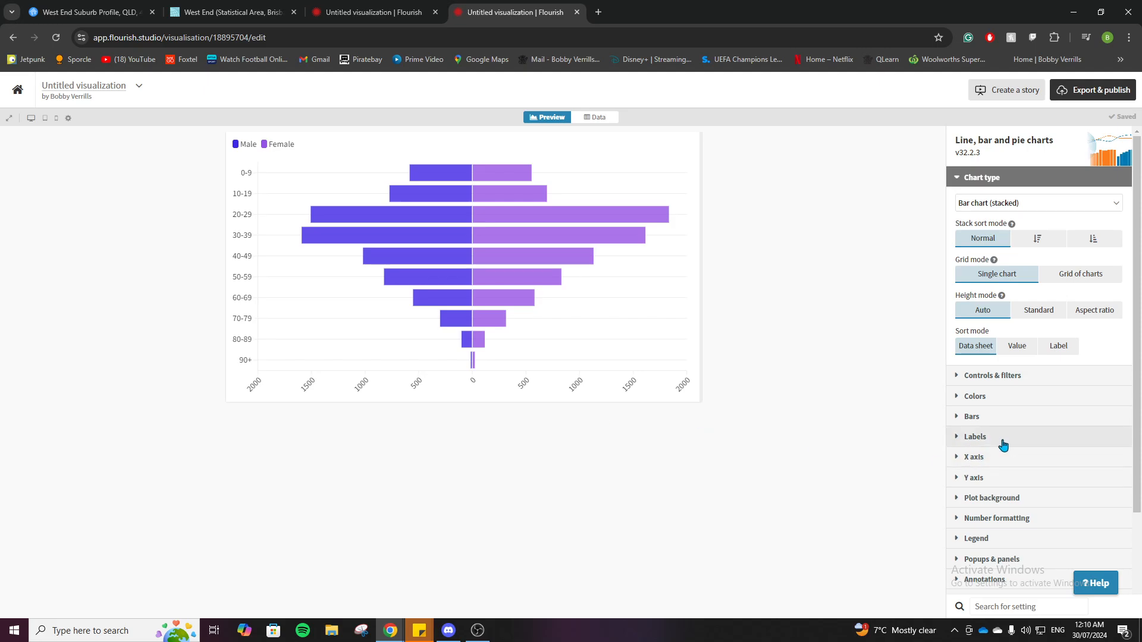
Turn off the Y axis flip so the 90+ cohort sits at the top of the pyramid
{"action": "scroll", "coordinate": [1003, 445], "scroll_direction": "down", "scroll_amount": 1}
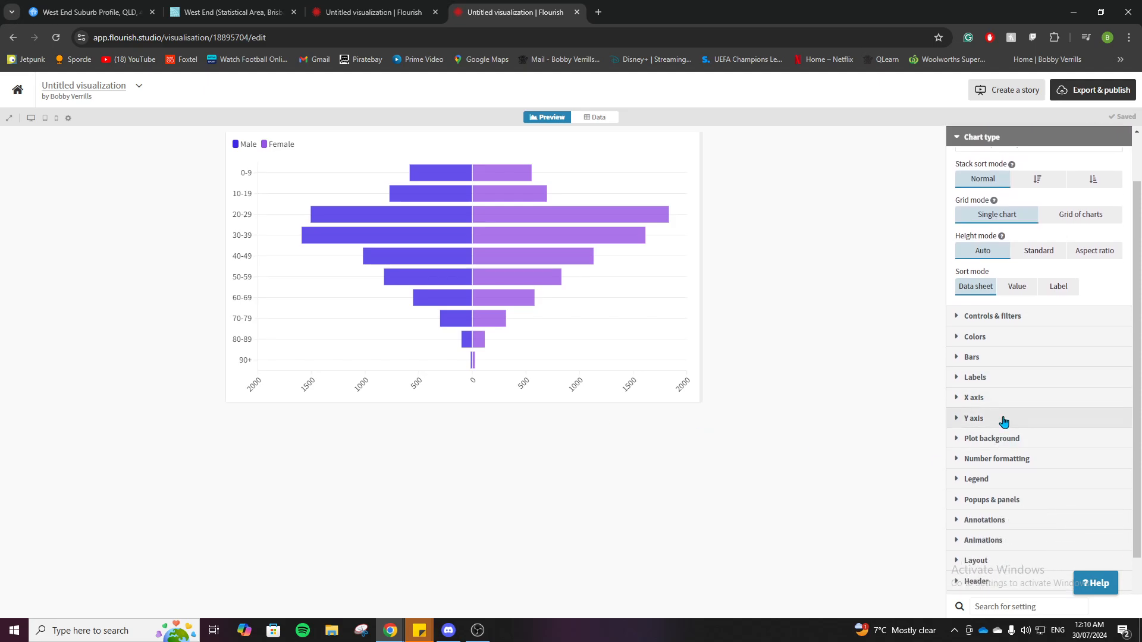
{"action": "left_click", "coordinate": [1004, 419]}
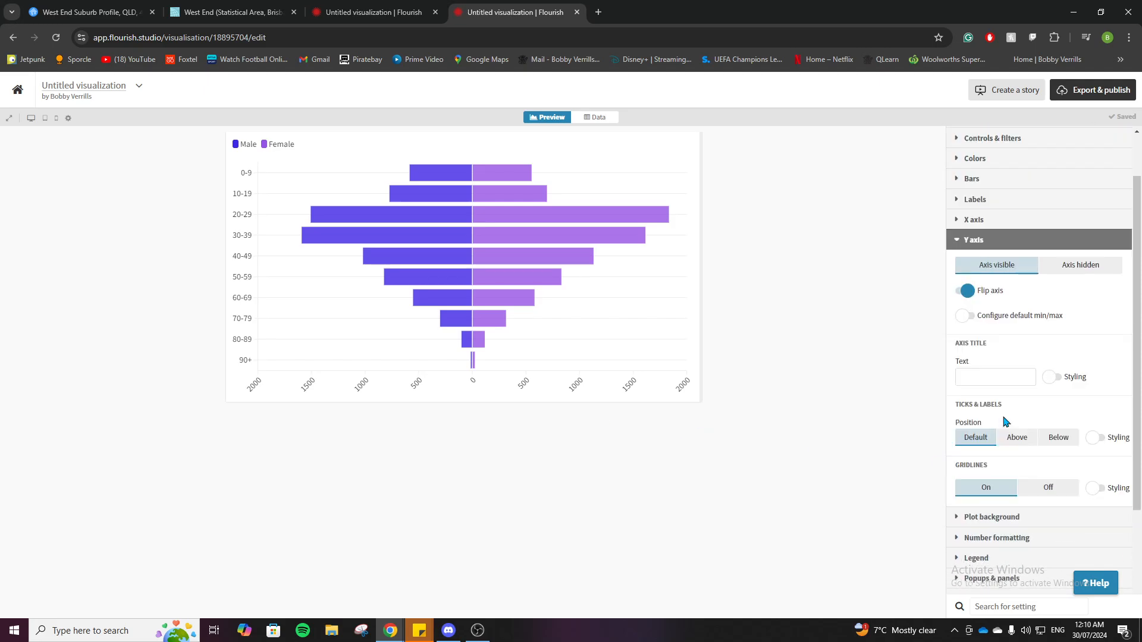
{"action": "left_click", "coordinate": [968, 291]}
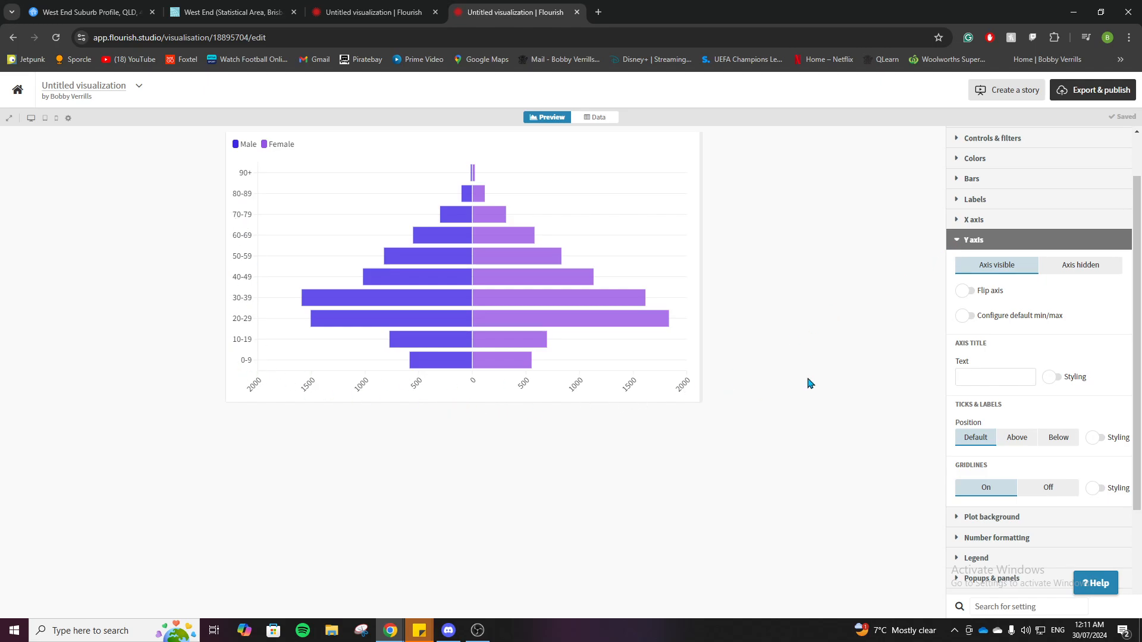
Title the Y axis "Age Cohorts", enable the title styling and place the title at the side
{"action": "left_click", "coordinate": [985, 377]}
{"action": "type", "text": "as"}
{"action": "left_click", "coordinate": [1053, 378]}
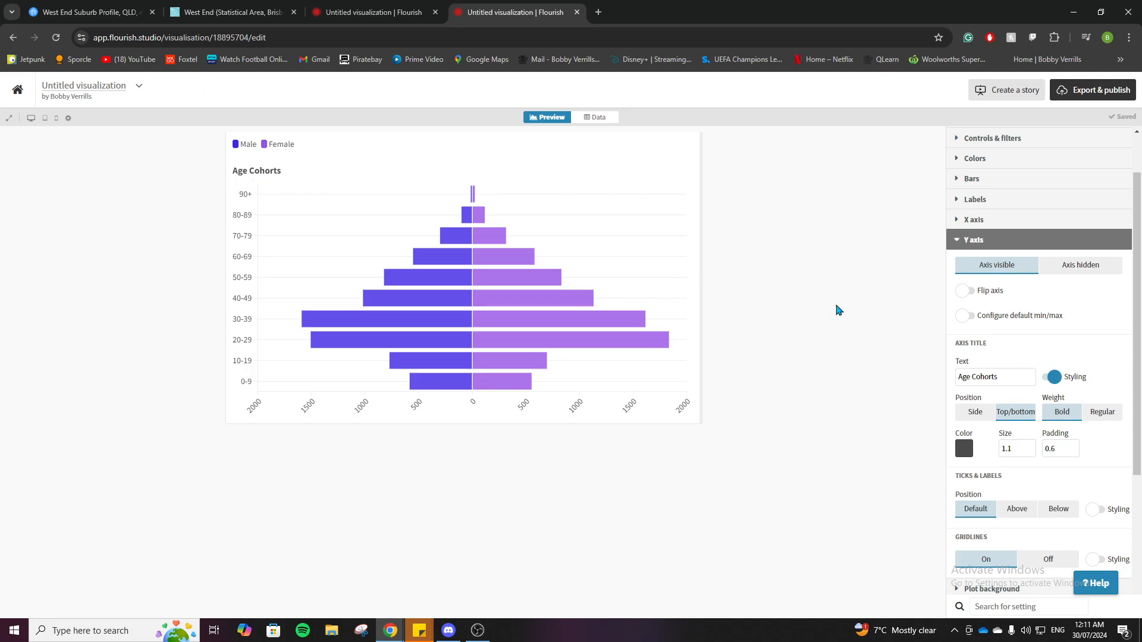
{"action": "left_click", "coordinate": [976, 413]}
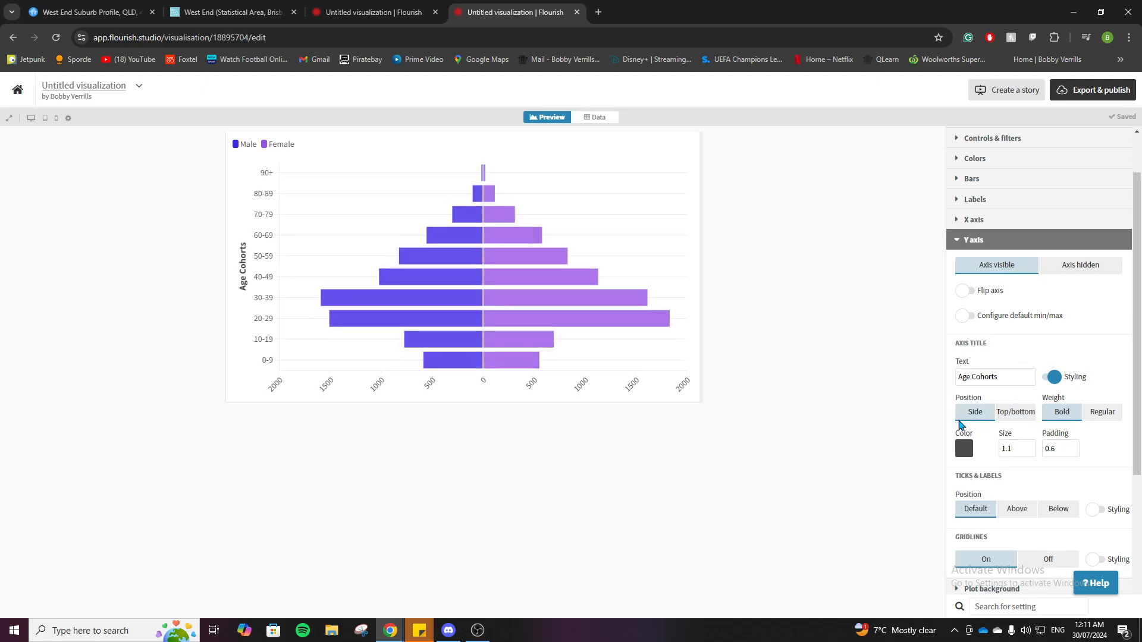
Color the Y axis title blue (RGB 56, 19, 205), try the Regular weight and set it back to Bold
{"action": "left_click", "coordinate": [964, 451]}
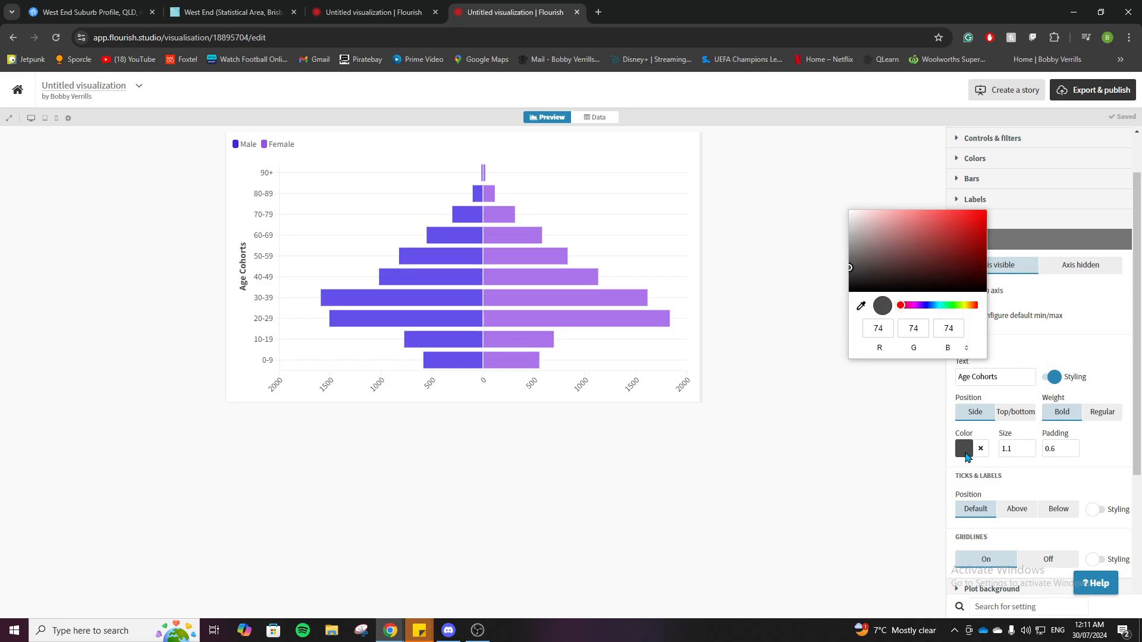
{"action": "left_click", "coordinate": [923, 306]}
{"action": "left_click", "coordinate": [973, 227]}
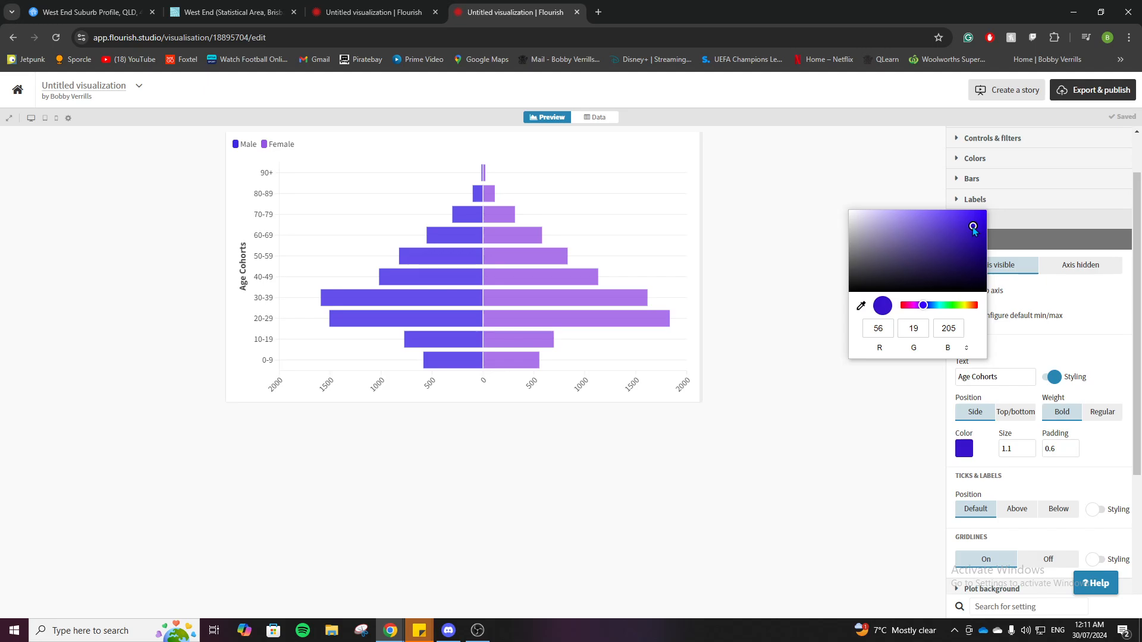
{"action": "left_click", "coordinate": [925, 458]}
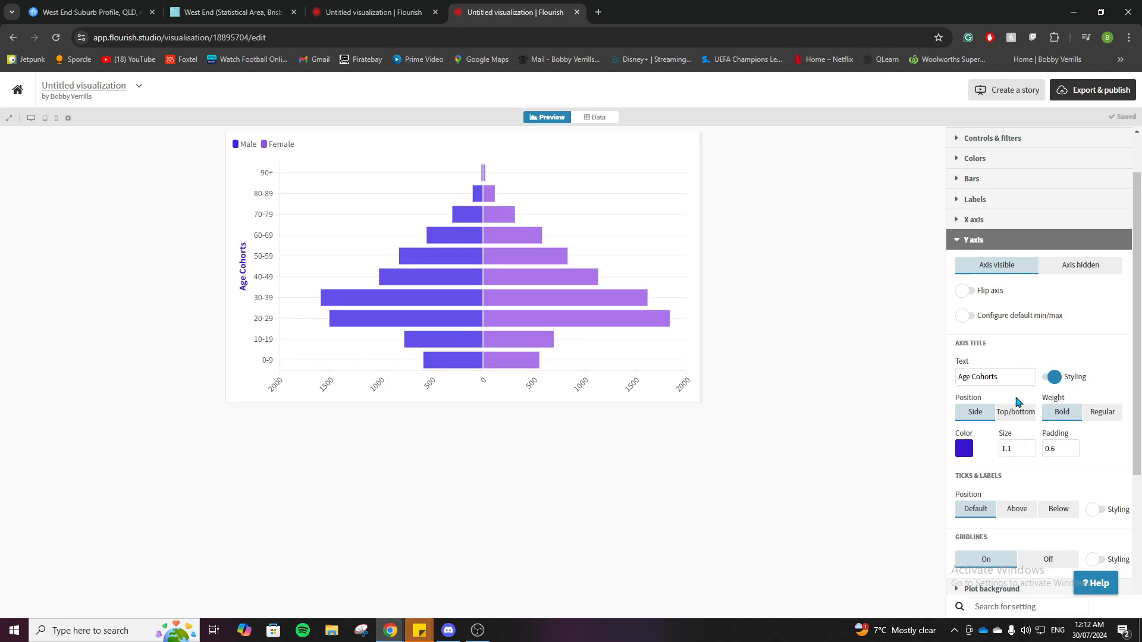
{"action": "left_click", "coordinate": [1097, 415]}
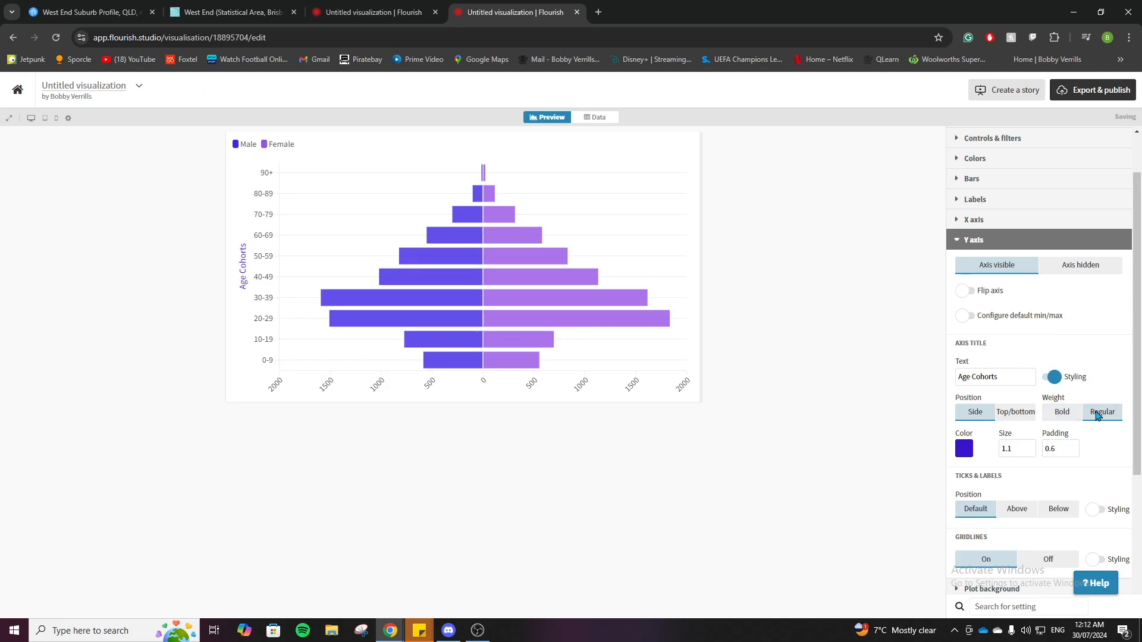
{"action": "left_click", "coordinate": [1059, 416]}
Give the X axis the custom title "Population" and enable its title styling
{"action": "left_click", "coordinate": [985, 220]}
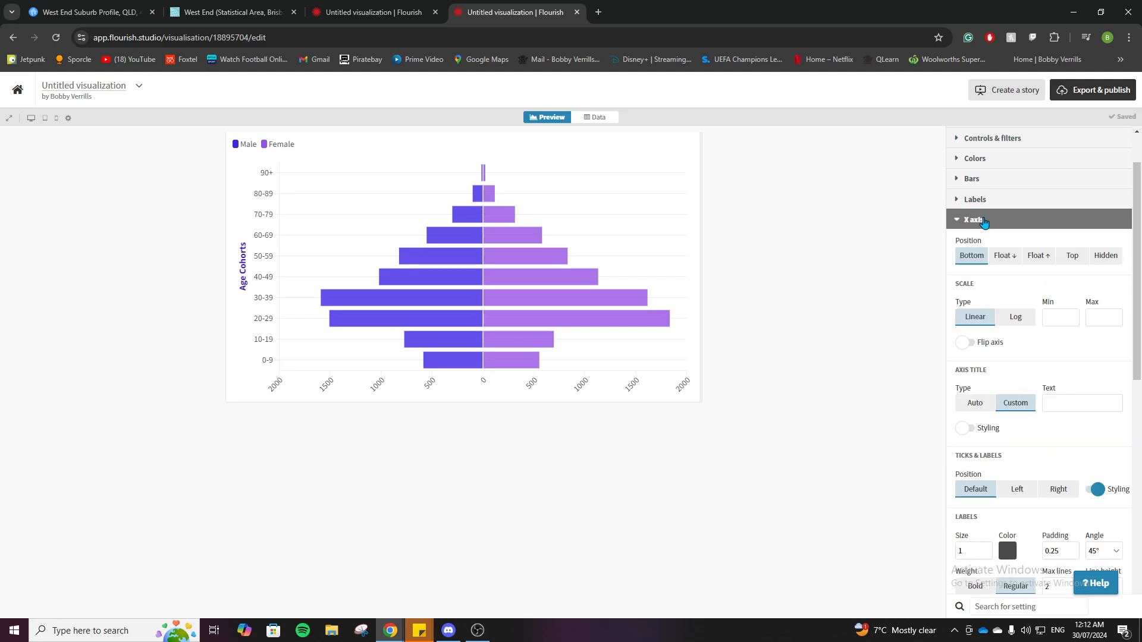
{"action": "left_click", "coordinate": [1065, 408]}
{"action": "left_click", "coordinate": [965, 428]}
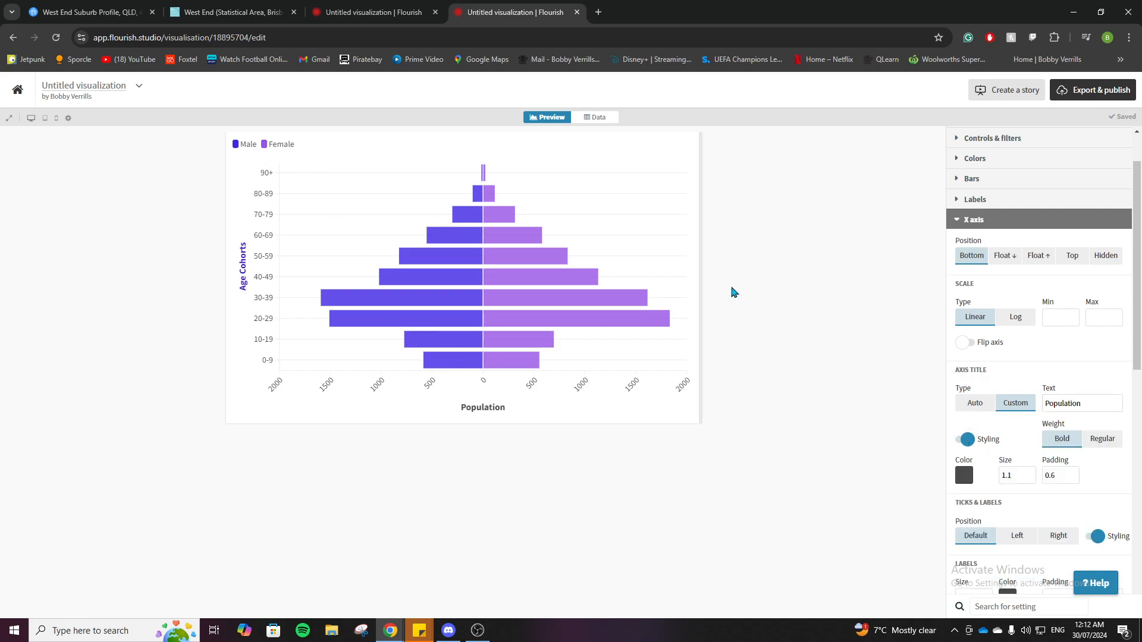
{"action": "left_click", "coordinate": [967, 219]}
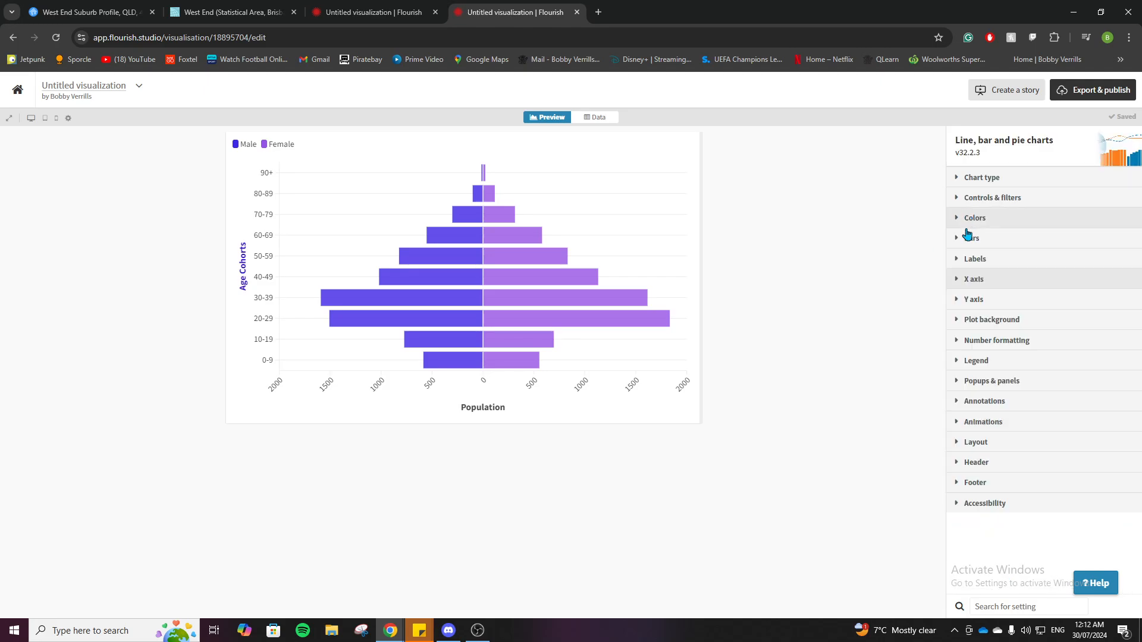
Enter "Population Pyramid of West End, 2021" as the title in the chart's header settings
{"action": "left_click", "coordinate": [988, 469]}
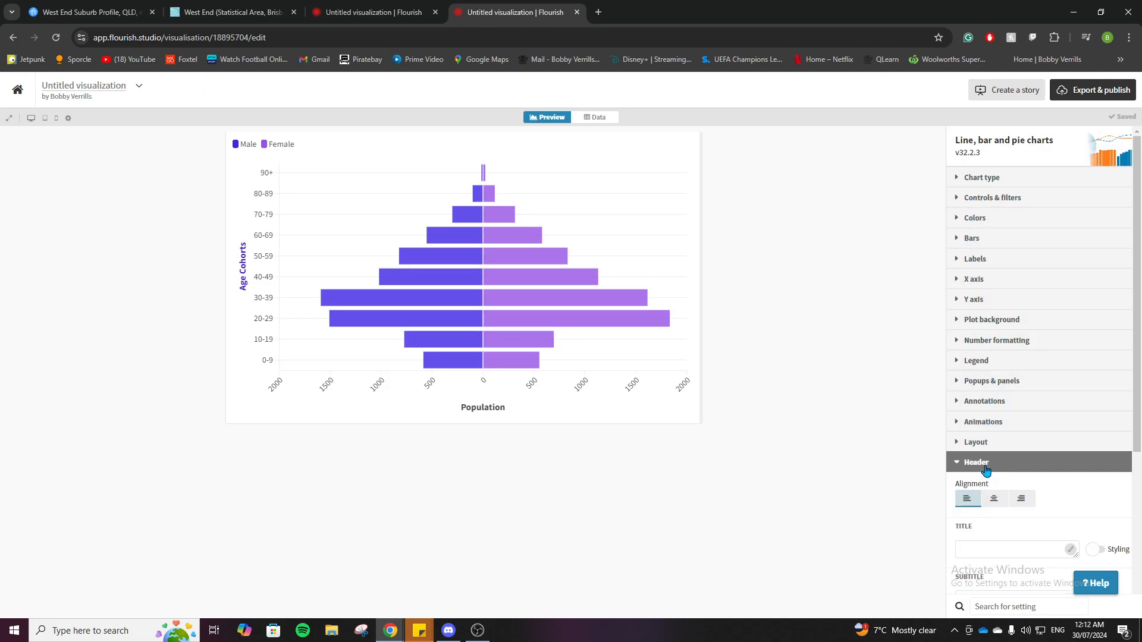
{"action": "scroll", "coordinate": [959, 489], "scroll_direction": "down", "scroll_amount": 1}
{"action": "scroll", "coordinate": [959, 489], "scroll_direction": "down", "scroll_amount": 2}
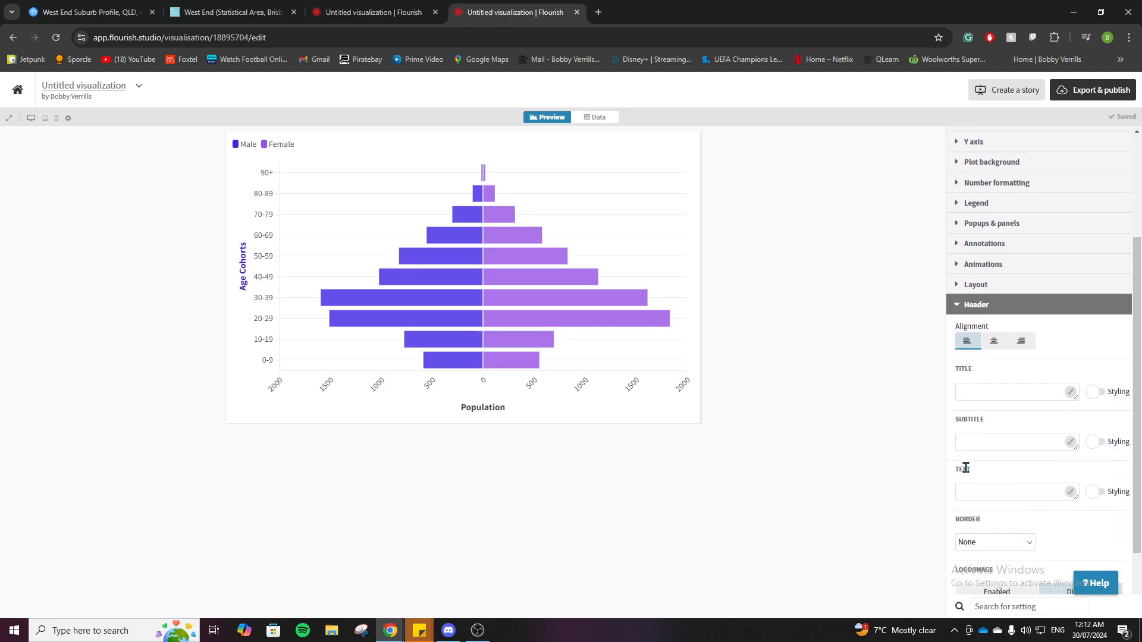
{"action": "left_click", "coordinate": [966, 367]}
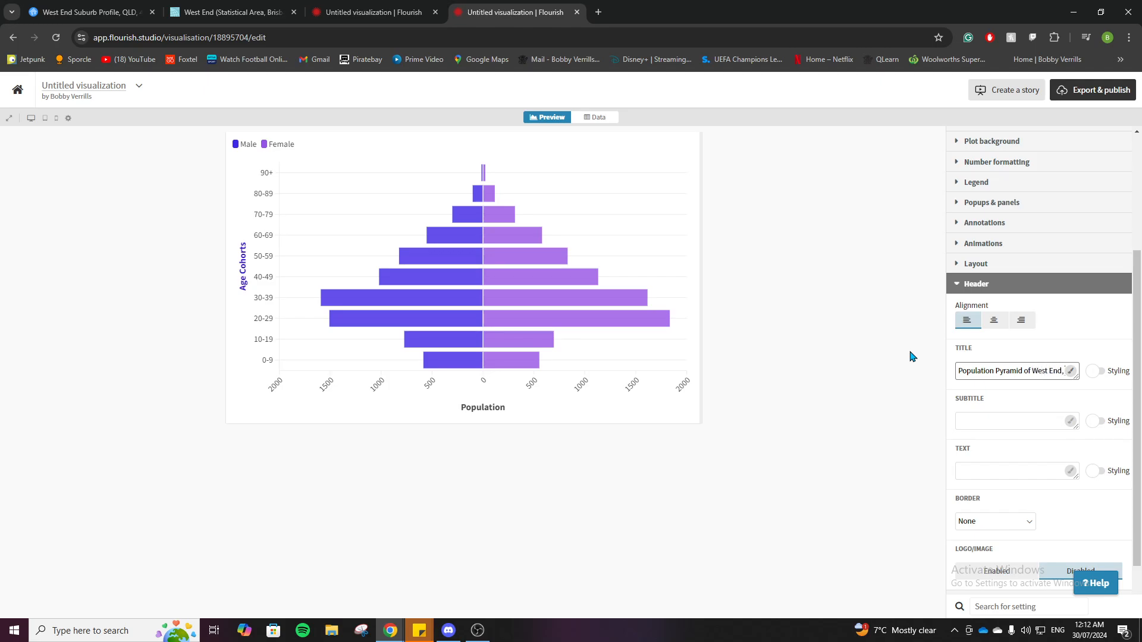
{"action": "type", "text": "2021"}
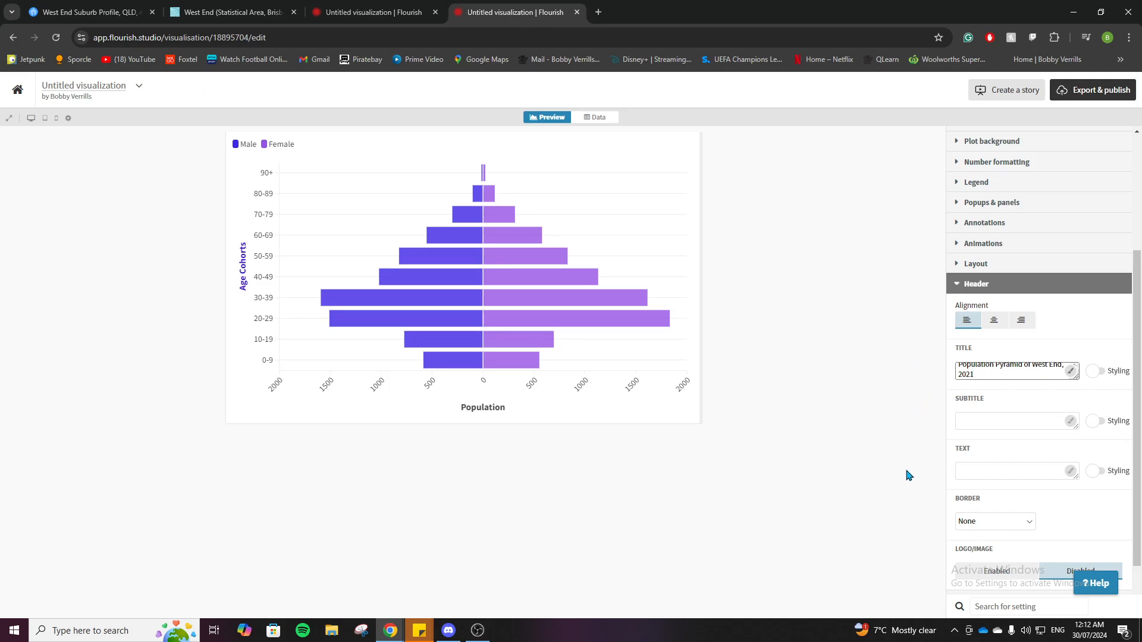
Apply the chart title and center-align the header above the pyramid
{"action": "scroll", "coordinate": [956, 408], "scroll_direction": "down", "scroll_amount": 1}
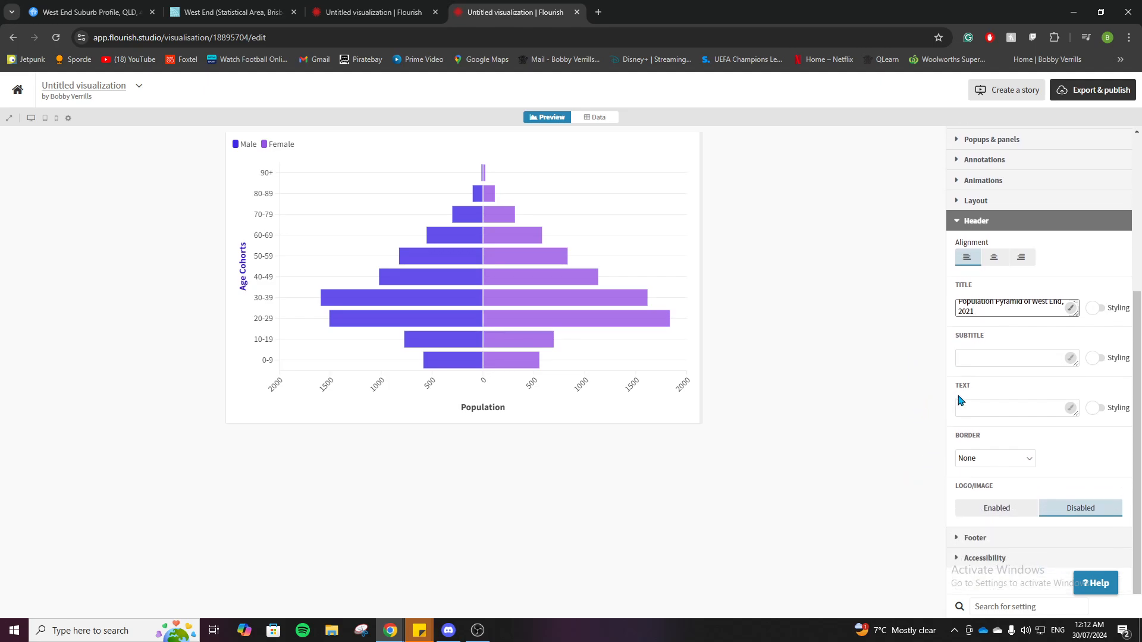
{"action": "left_click", "coordinate": [928, 335]}
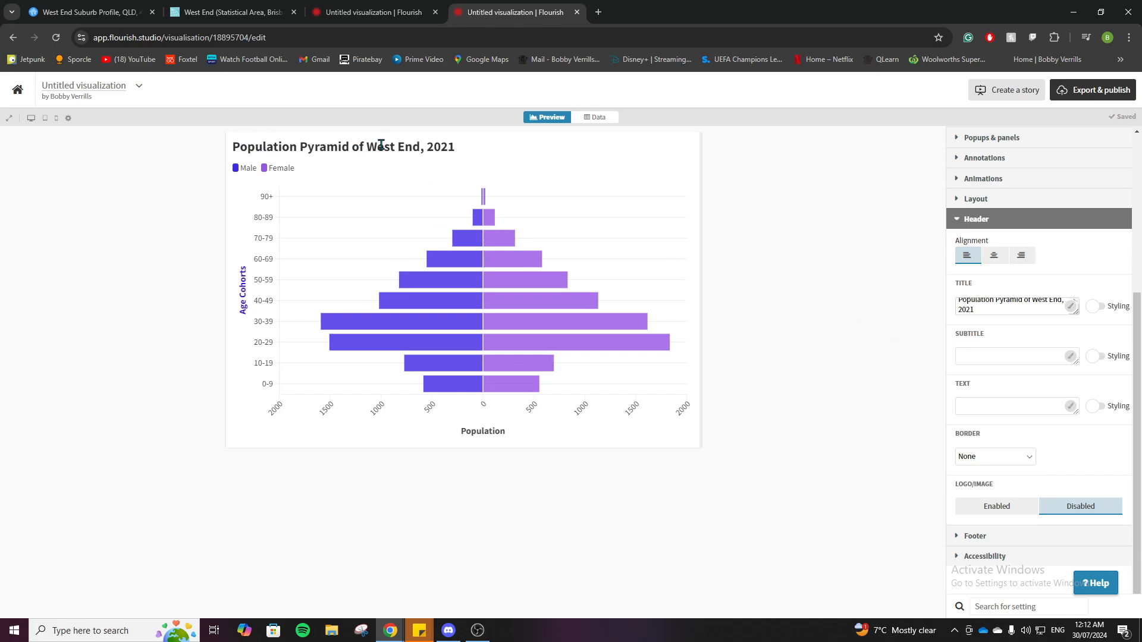
{"action": "left_click", "coordinate": [993, 255]}
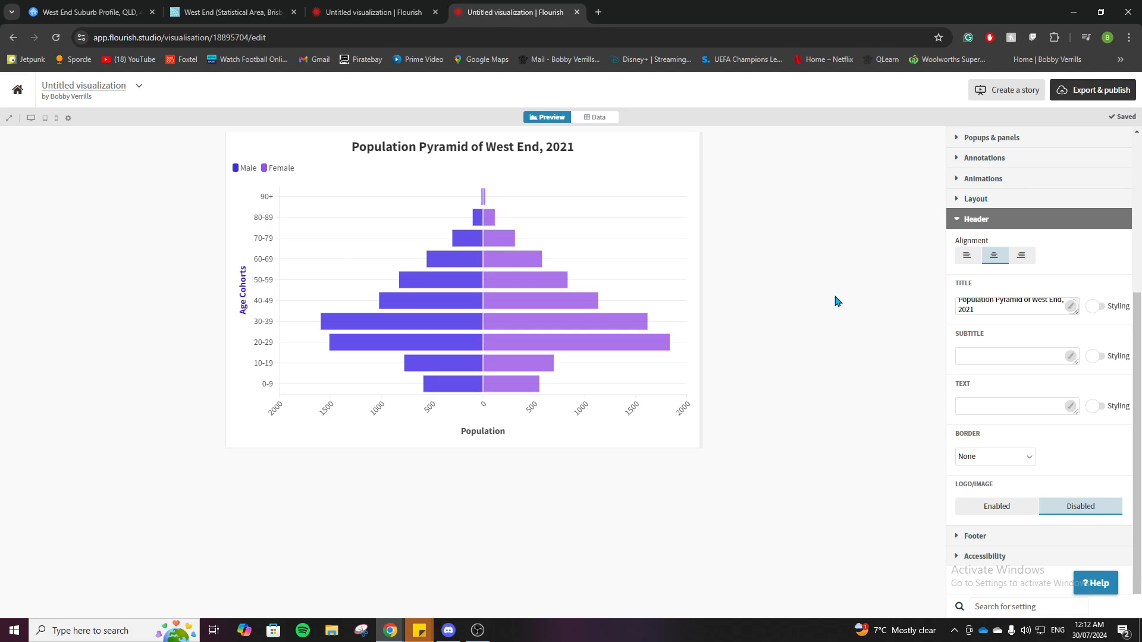
{"action": "left_click", "coordinate": [978, 220]}
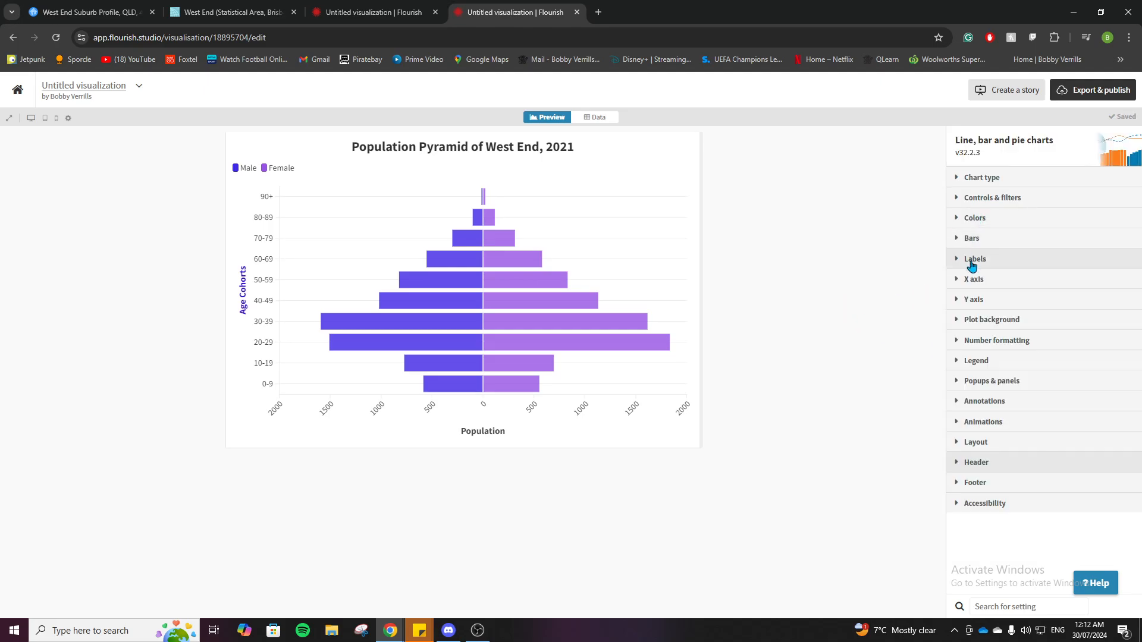
Check the data source on the City Population page for West End and enter "citypopulation.de" as the source name in the chart's footer settings
{"action": "left_click", "coordinate": [991, 485]}
{"action": "scroll", "coordinate": [1027, 483], "scroll_direction": "down", "scroll_amount": 4}
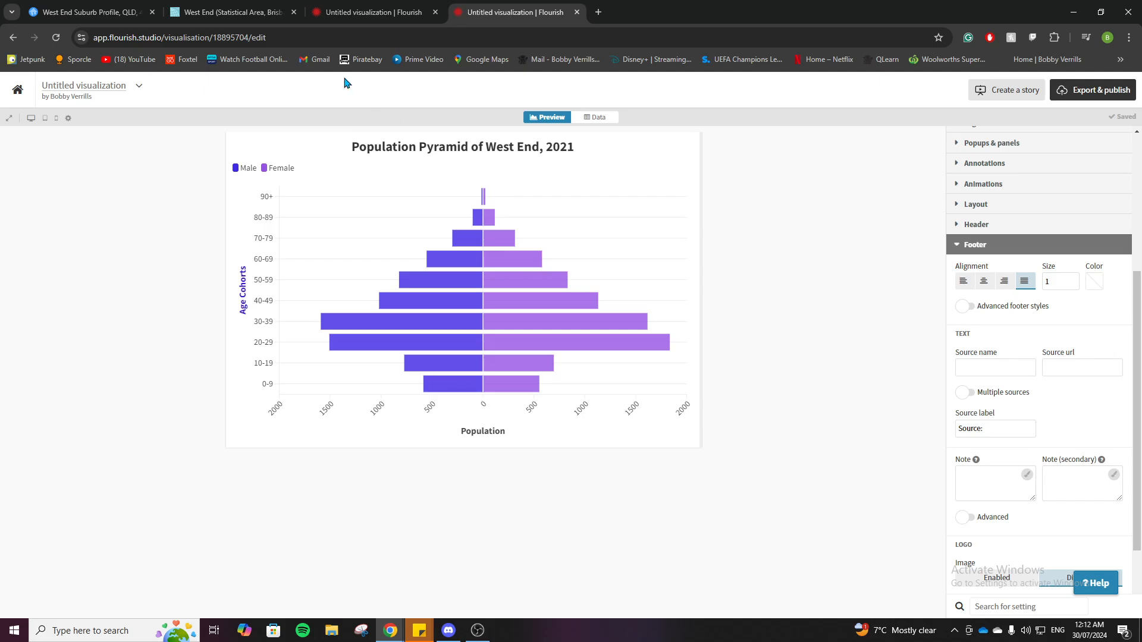
{"action": "left_click", "coordinate": [231, 8]}
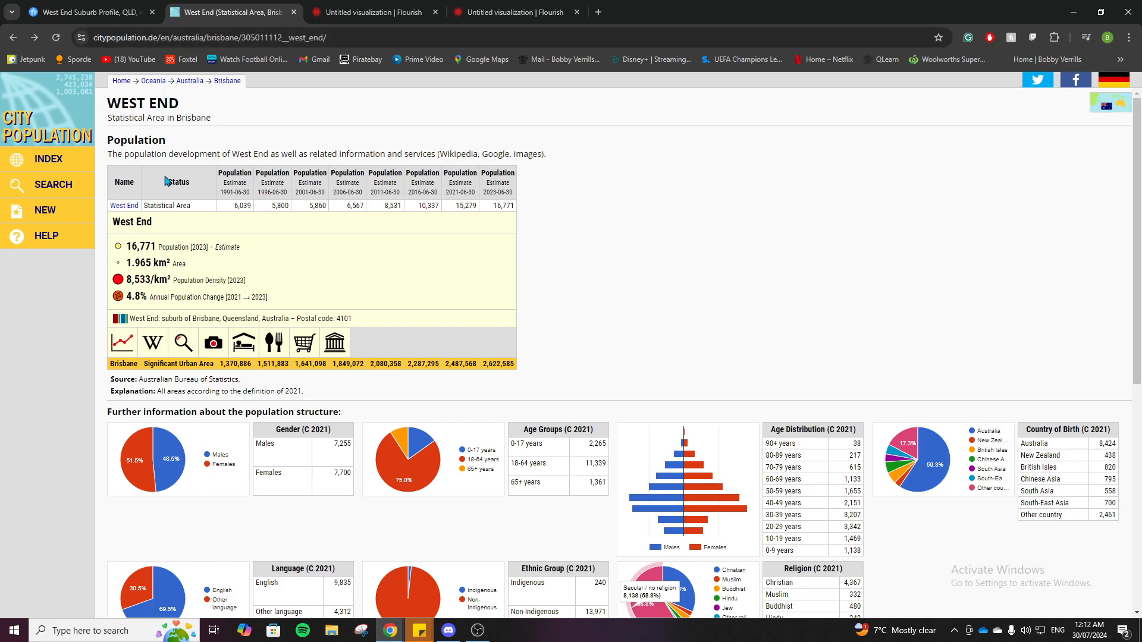
{"action": "scroll", "coordinate": [701, 342], "scroll_direction": "down", "scroll_amount": 2}
{"action": "scroll", "coordinate": [702, 341], "scroll_direction": "down", "scroll_amount": 2}
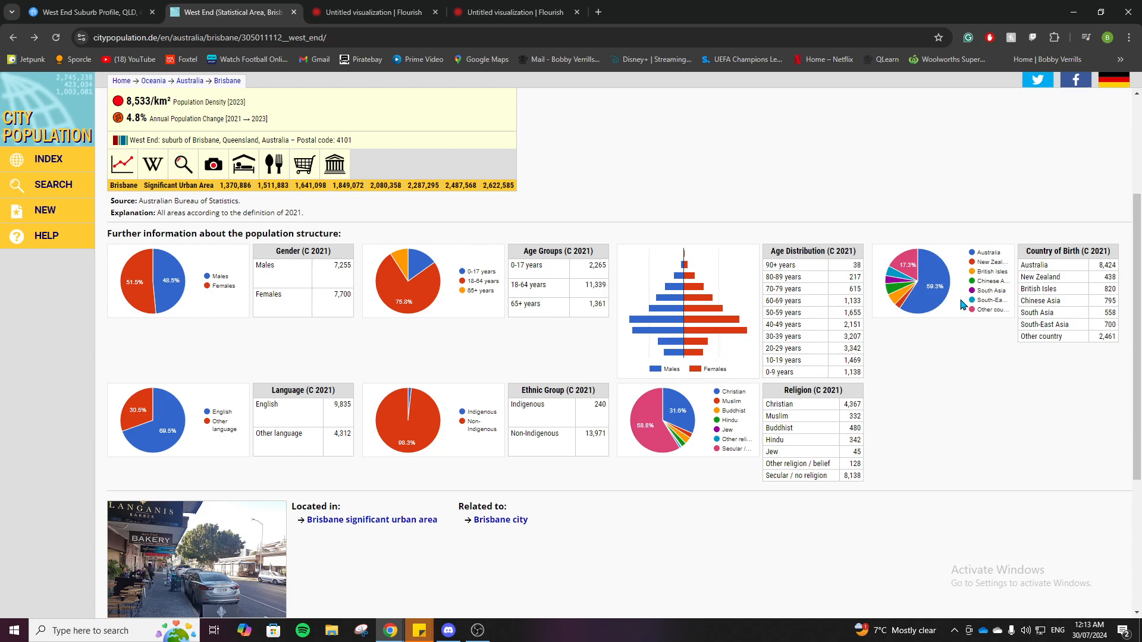
{"action": "mouse_move", "coordinate": [922, 302]}
{"action": "mouse_move", "coordinate": [724, 312]}
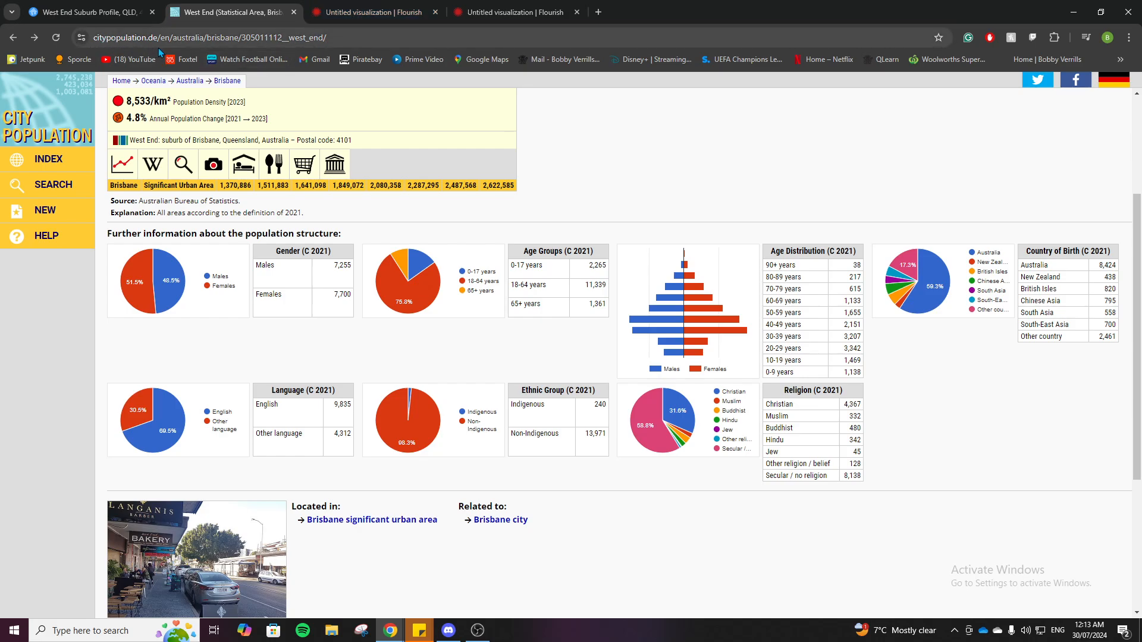
{"action": "left_click", "coordinate": [526, 11]}
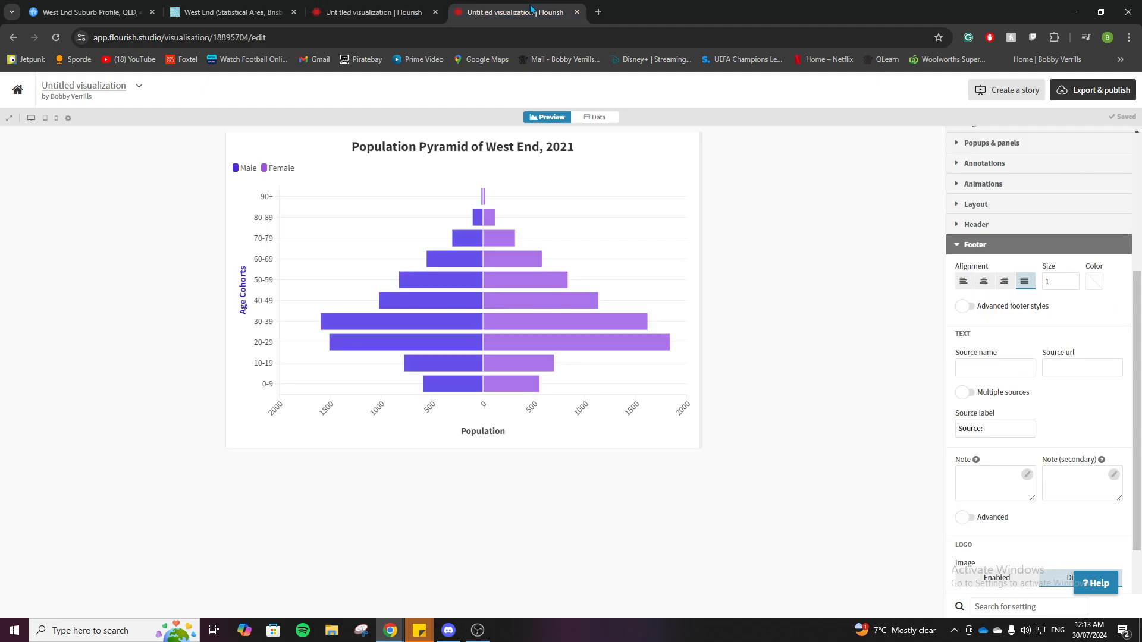
{"action": "left_click", "coordinate": [1001, 373]}
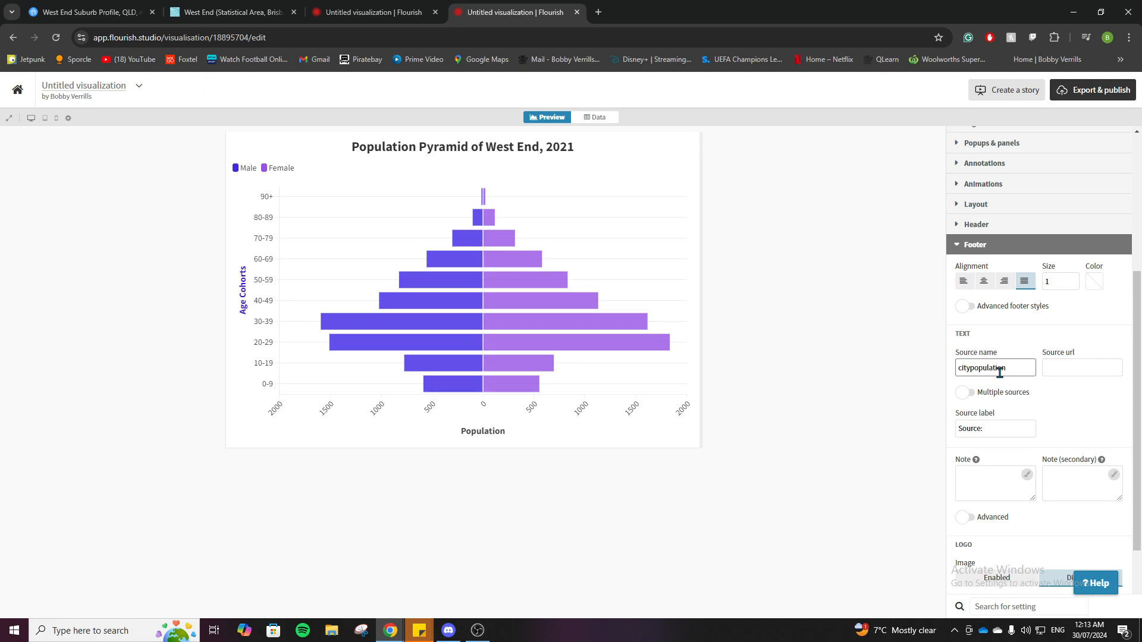
{"action": "left_click", "coordinate": [892, 395]}
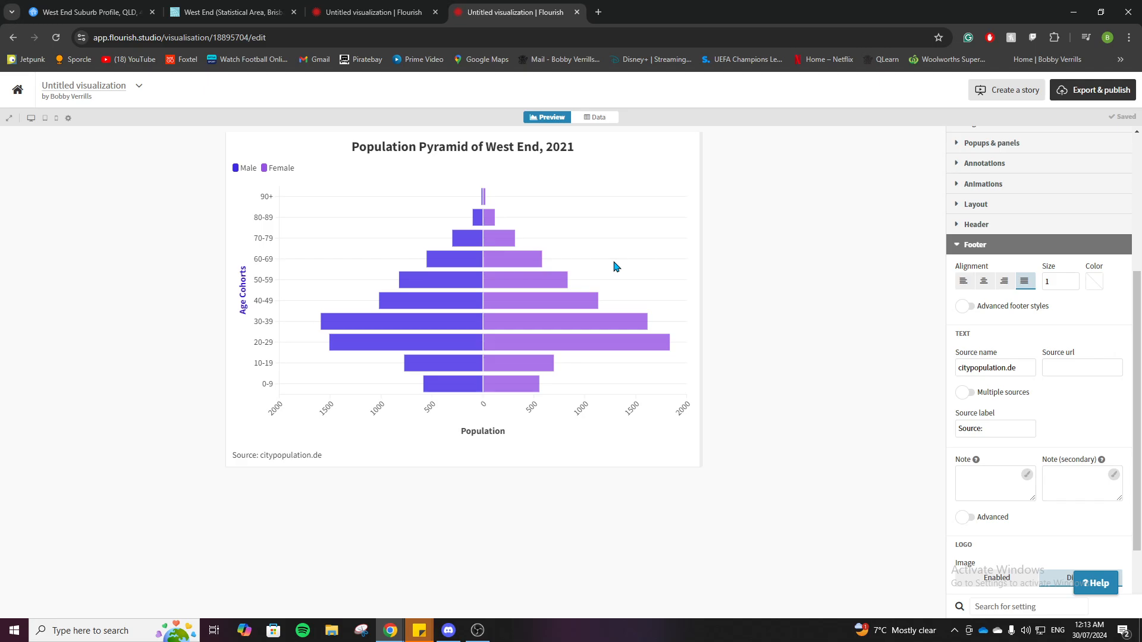
Change the chart's color palette to Flourish Chromium
{"action": "mouse_move", "coordinate": [458, 238]}
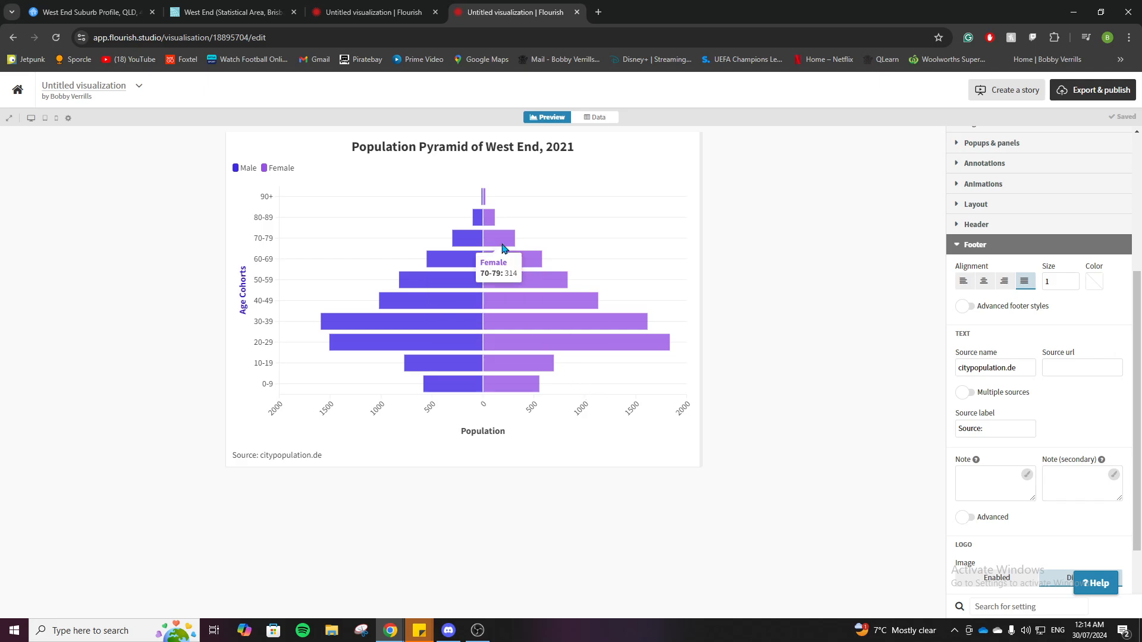
{"action": "scroll", "coordinate": [993, 345], "scroll_direction": "up", "scroll_amount": 5}
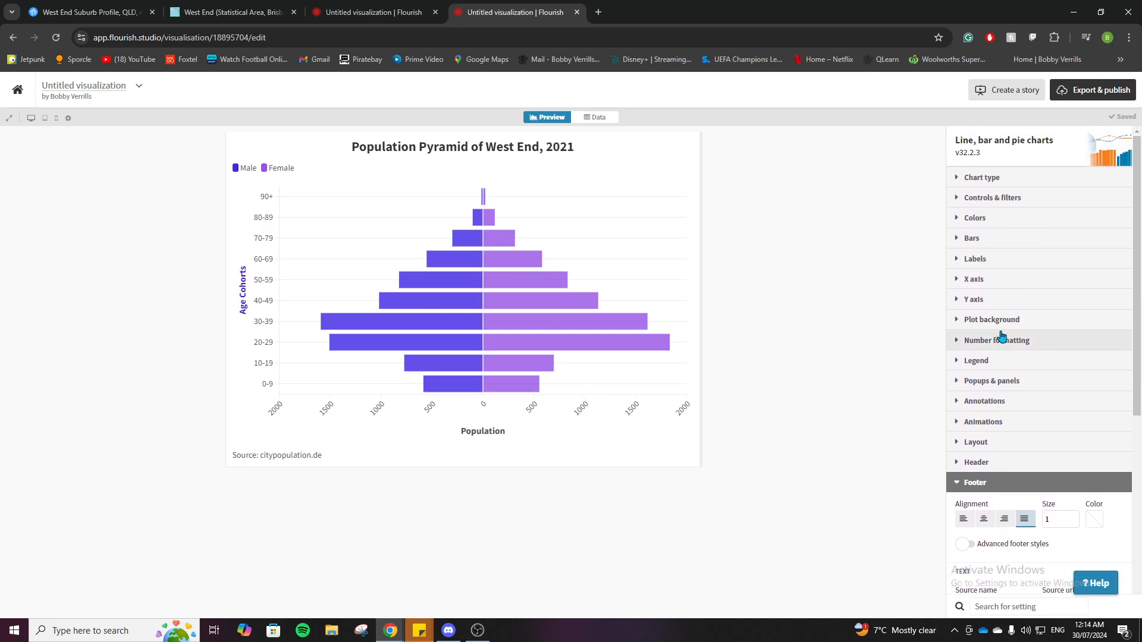
{"action": "left_click", "coordinate": [1002, 223]}
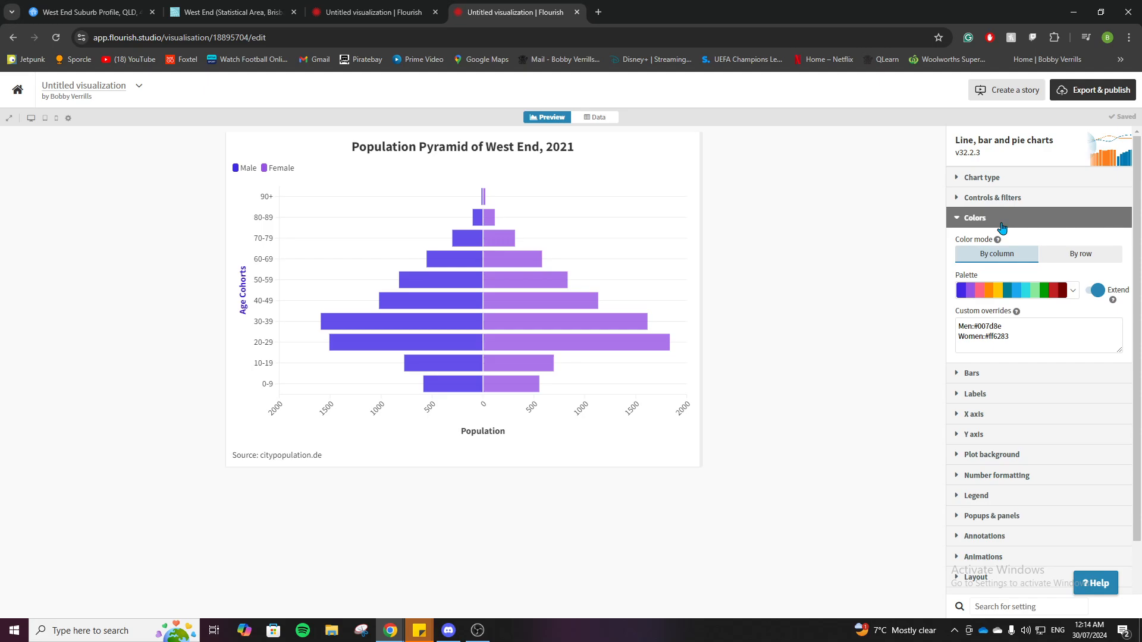
{"action": "left_click", "coordinate": [1014, 291]}
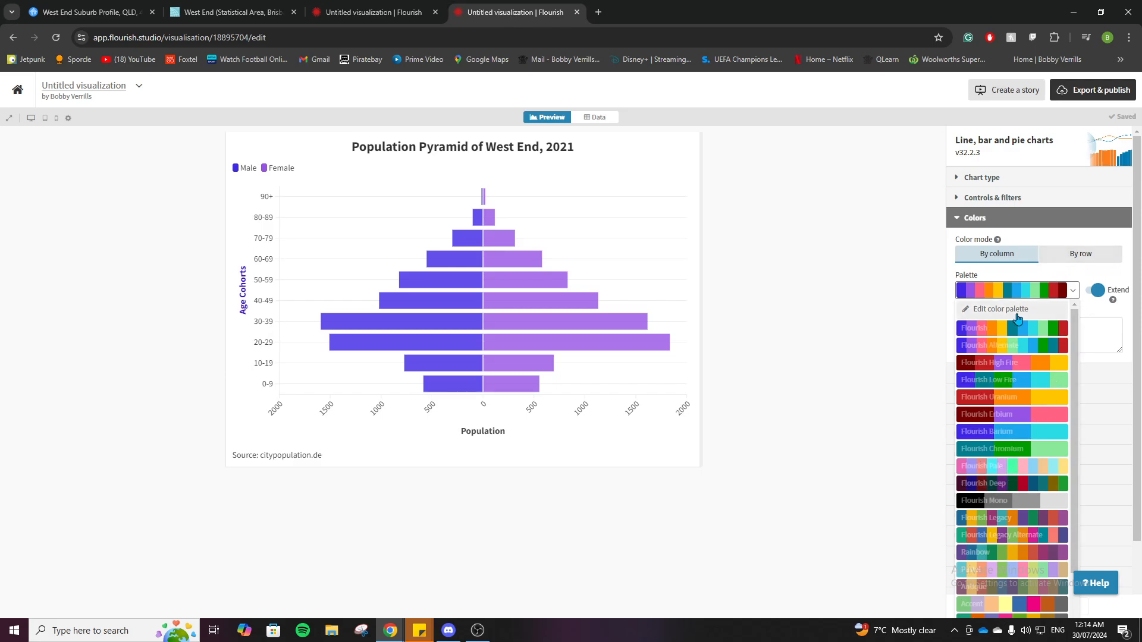
{"action": "left_click", "coordinate": [993, 450]}
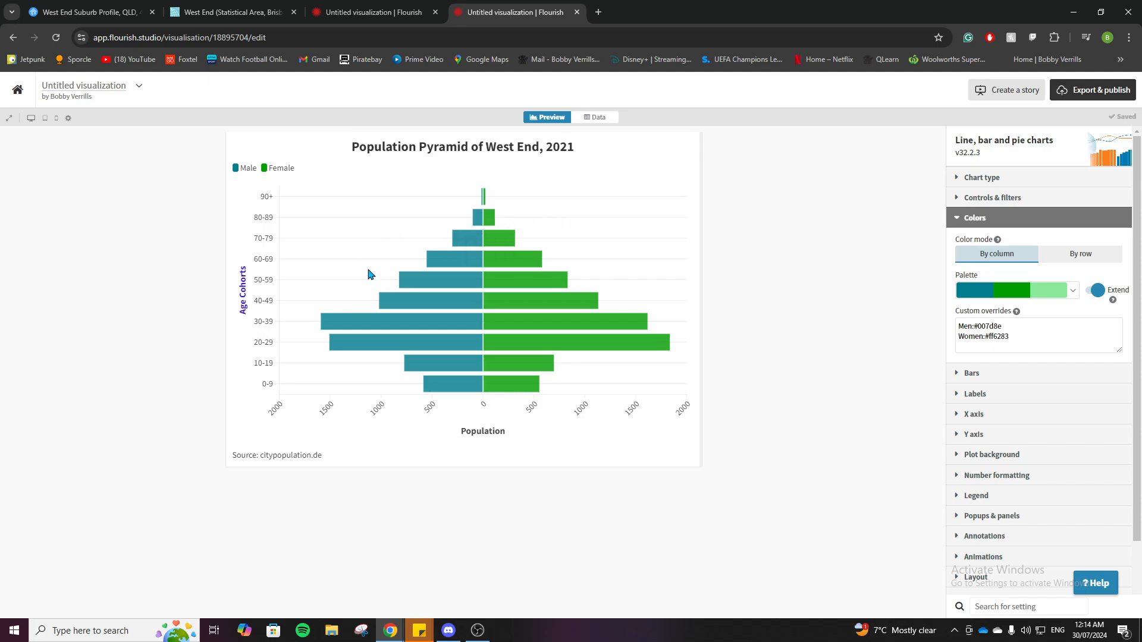
Download the chart as a PNG snapshot image without a custom name and open the downloaded file
{"action": "left_click", "coordinate": [1115, 90]}
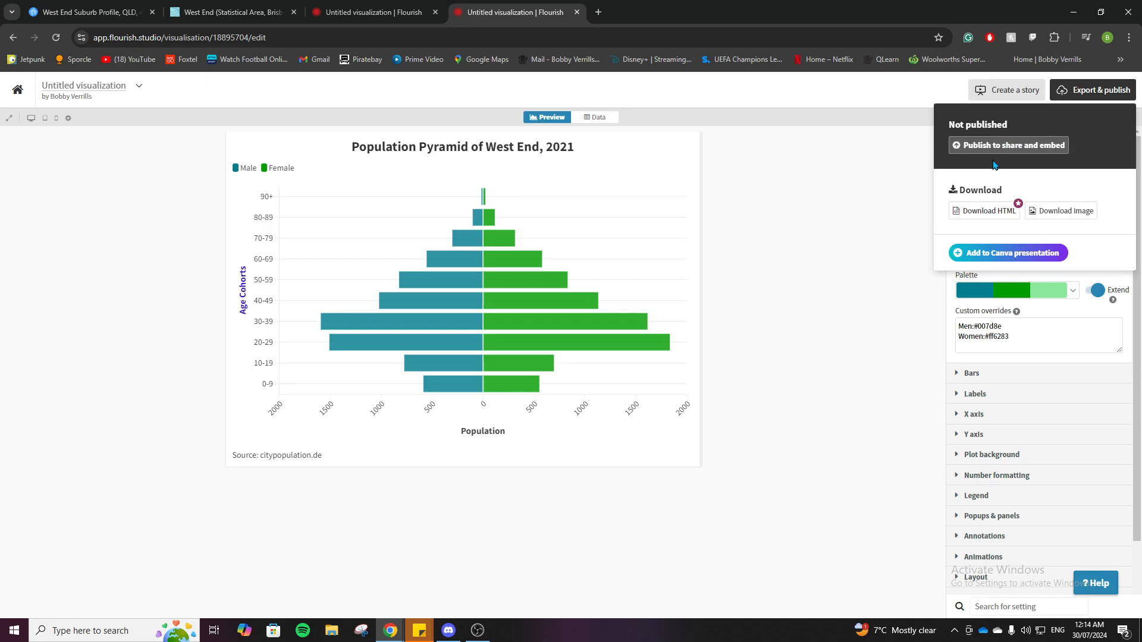
{"action": "left_click", "coordinate": [1049, 217]}
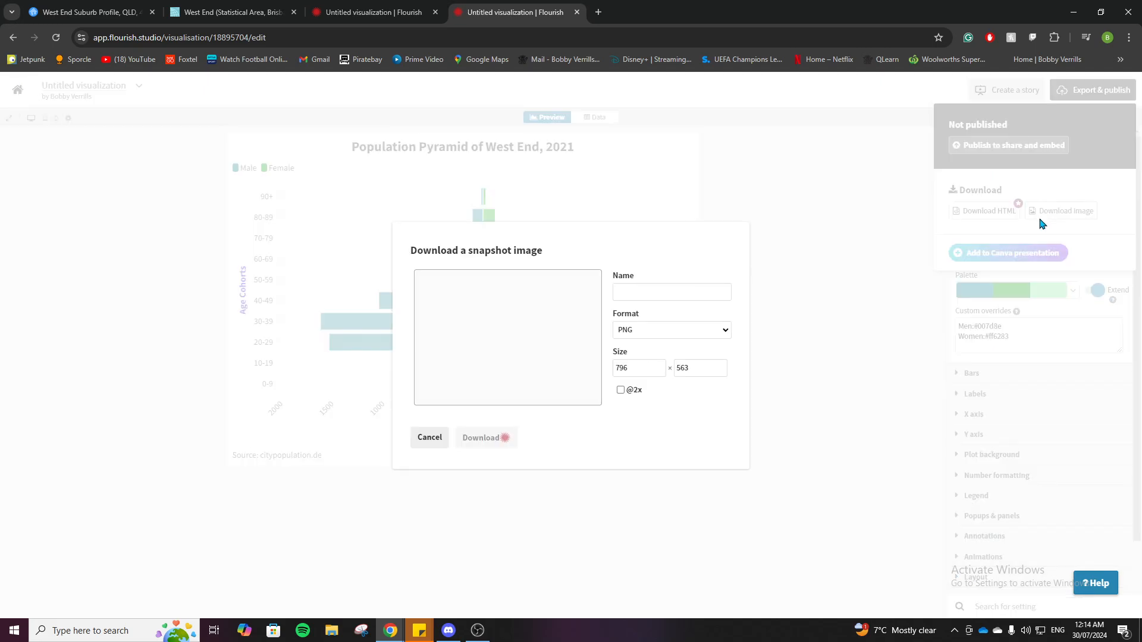
{"action": "left_click", "coordinate": [628, 296]}
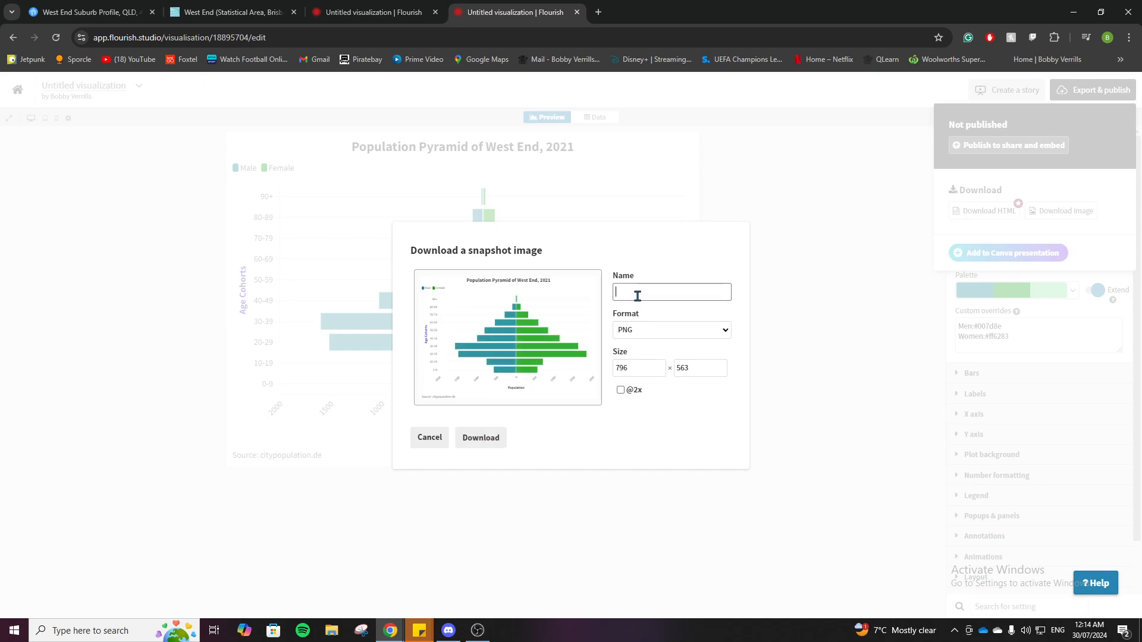
{"action": "left_click", "coordinate": [486, 440]}
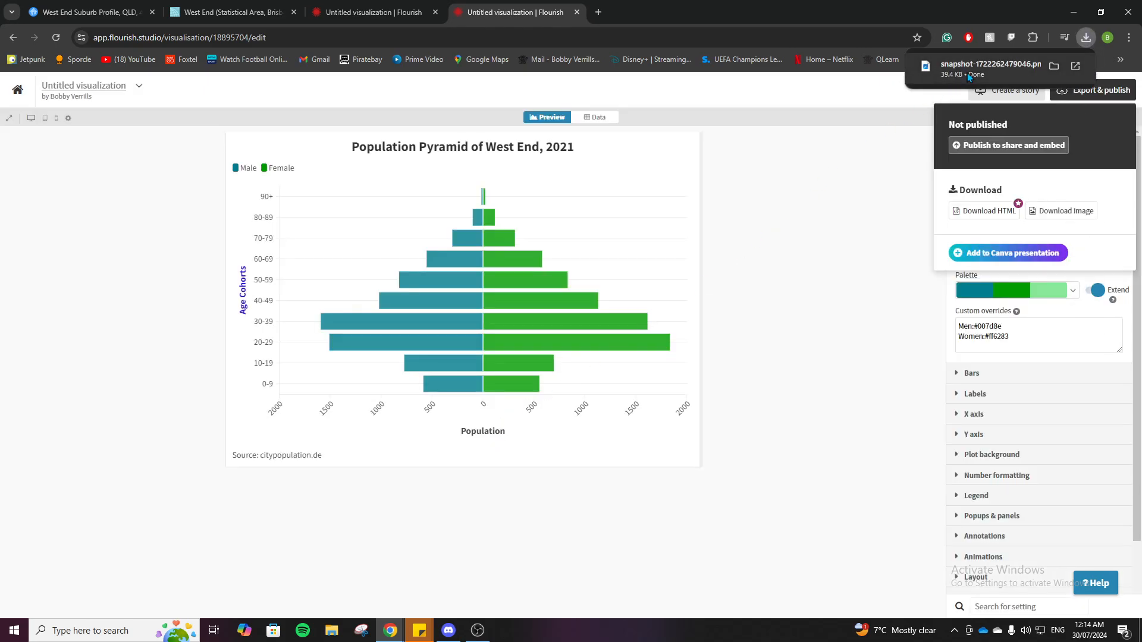
{"action": "left_click", "coordinate": [967, 73]}
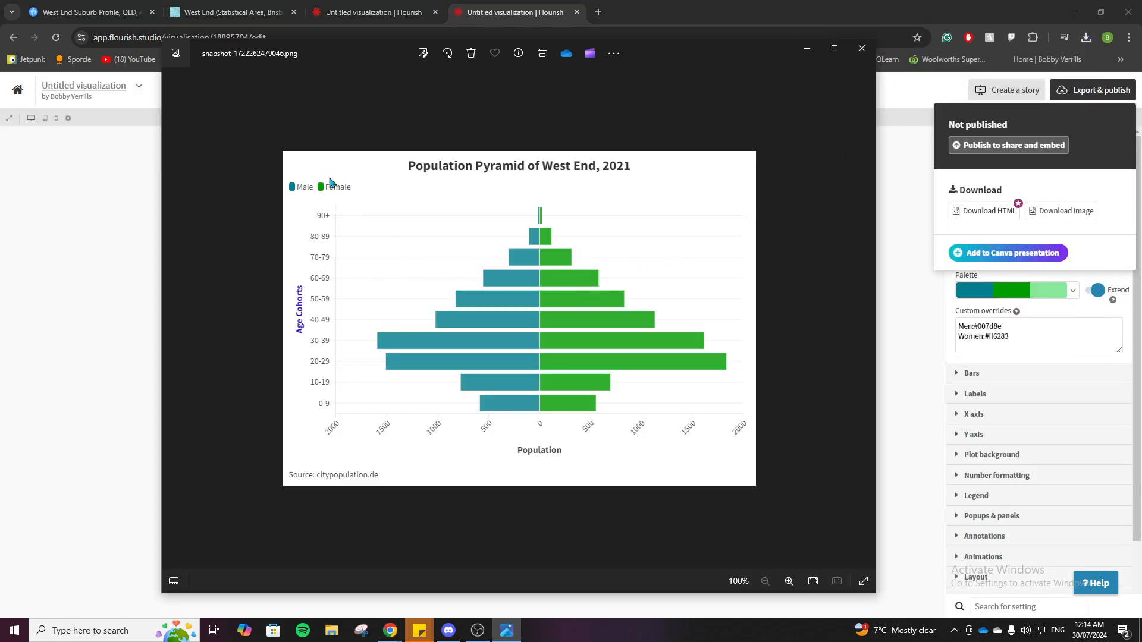